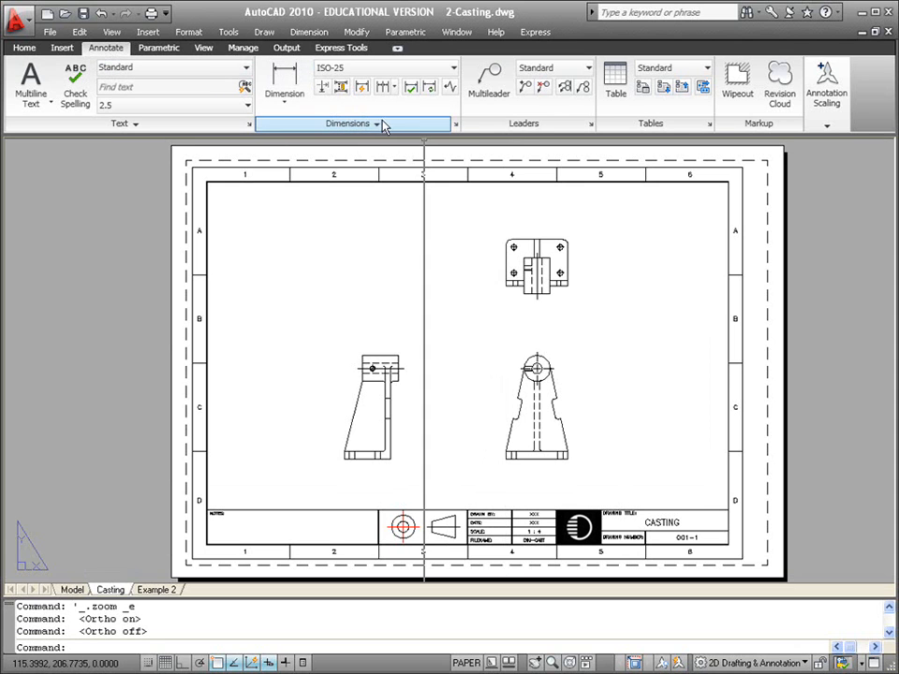
Create a new dimension style named CASTING based on ISO-25 for all dimensions.
left_click(456, 125)
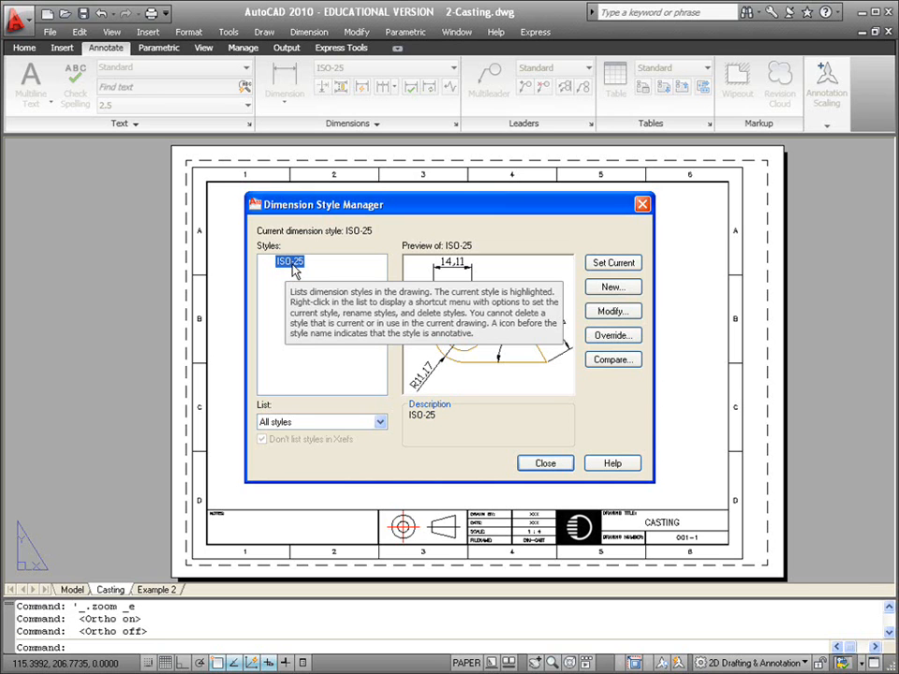
left_click(610, 288)
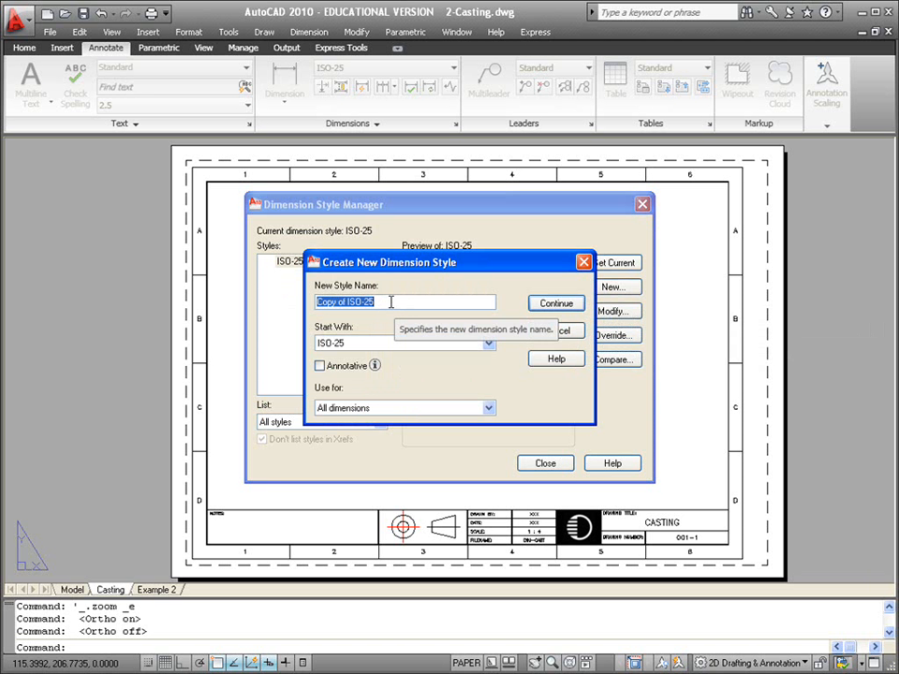
type("CASTING")
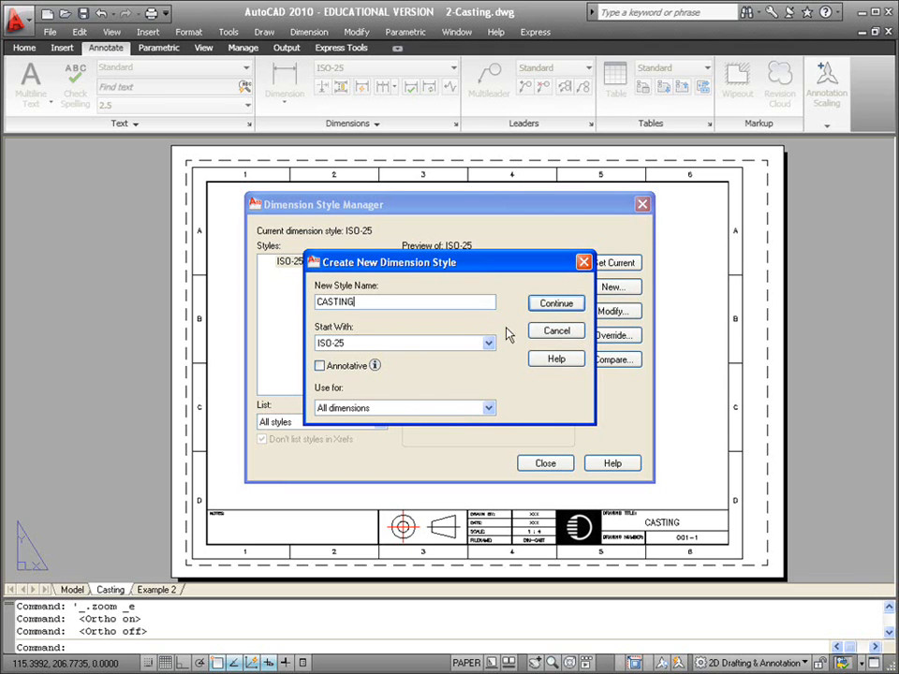
left_click(551, 307)
left_click(557, 309)
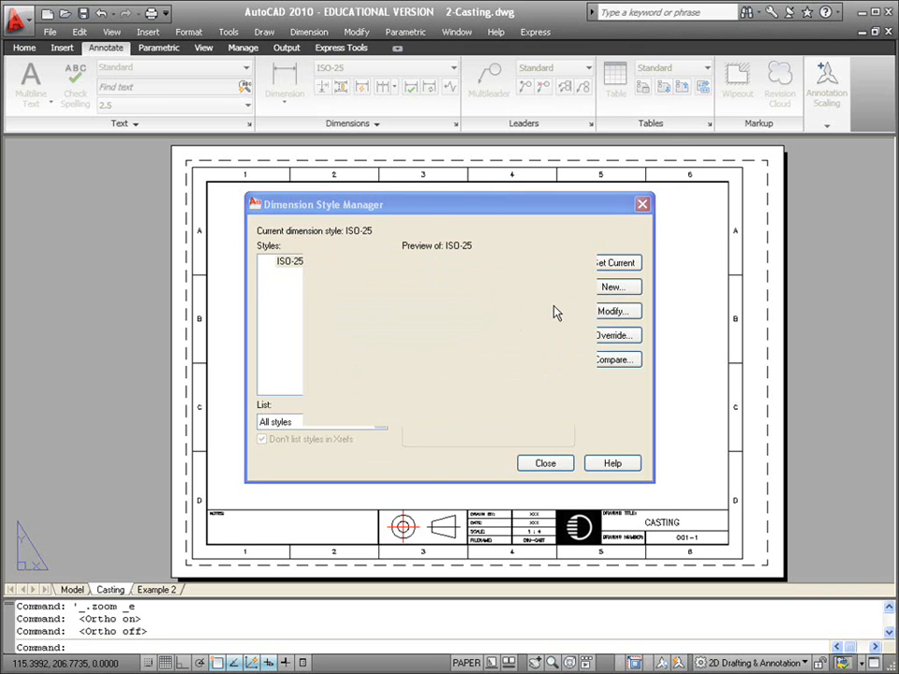
Try Red as the dimension line color and return it to ByBlock.
left_click(249, 173)
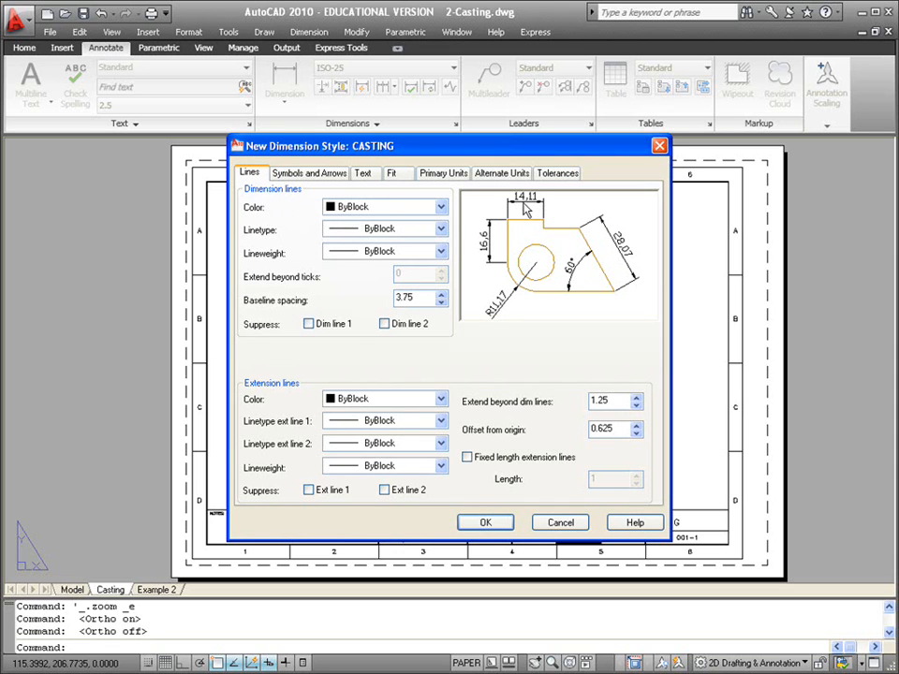
left_click(418, 206)
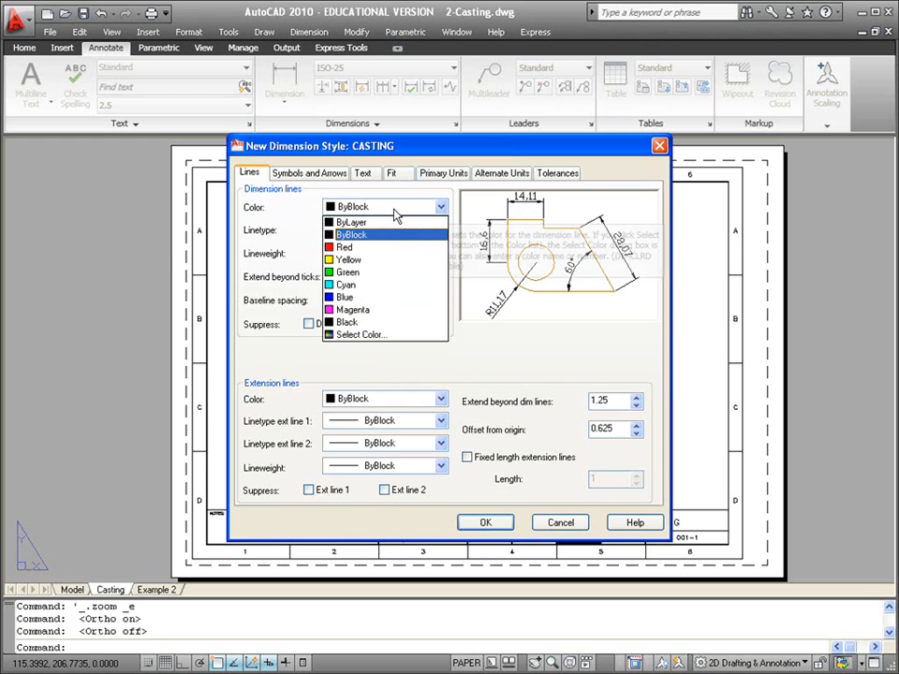
left_click(368, 249)
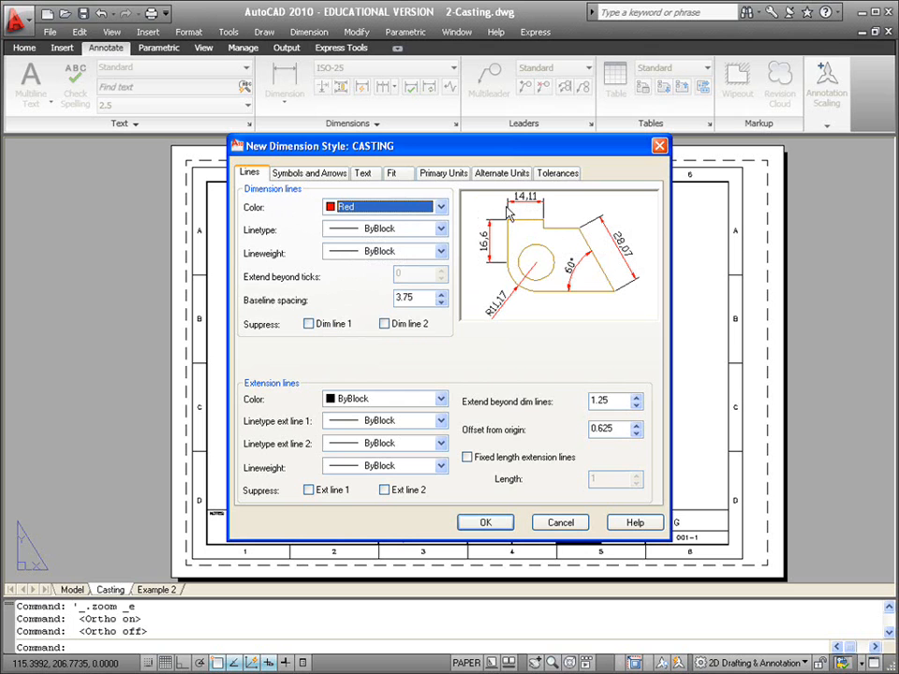
left_click(393, 208)
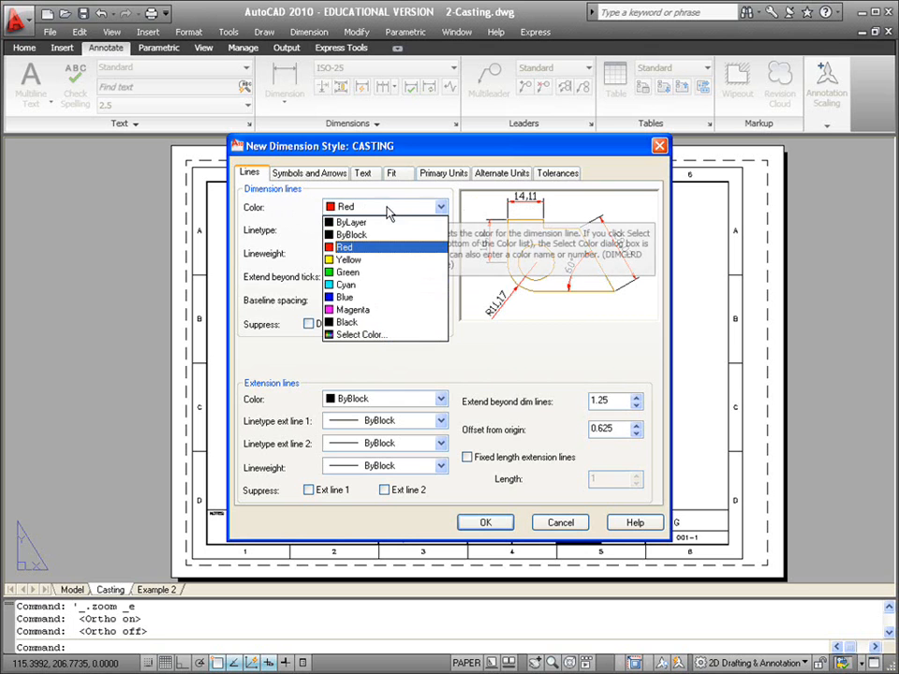
left_click(371, 237)
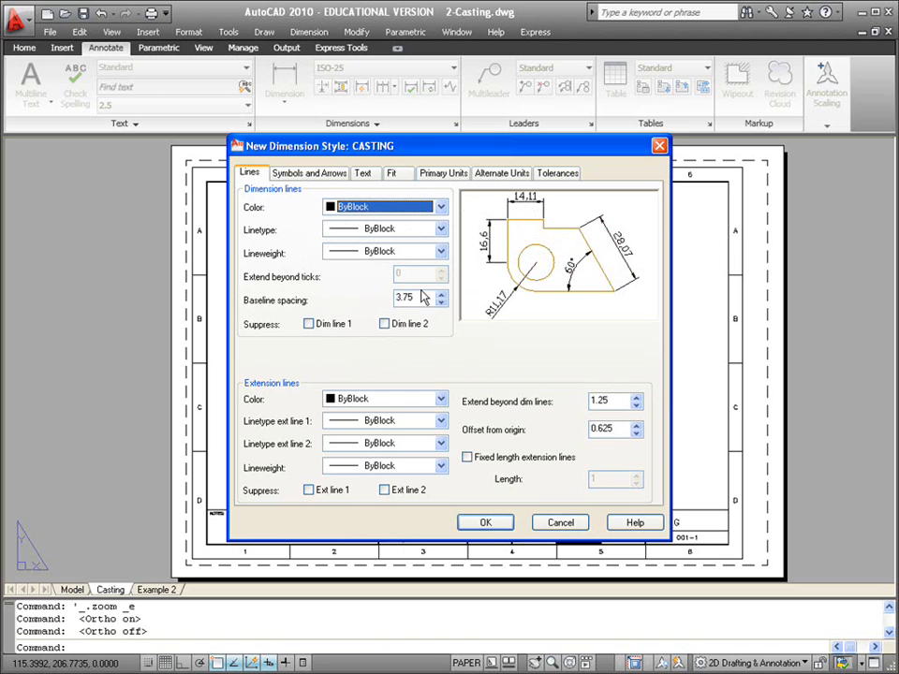
double_click(409, 296)
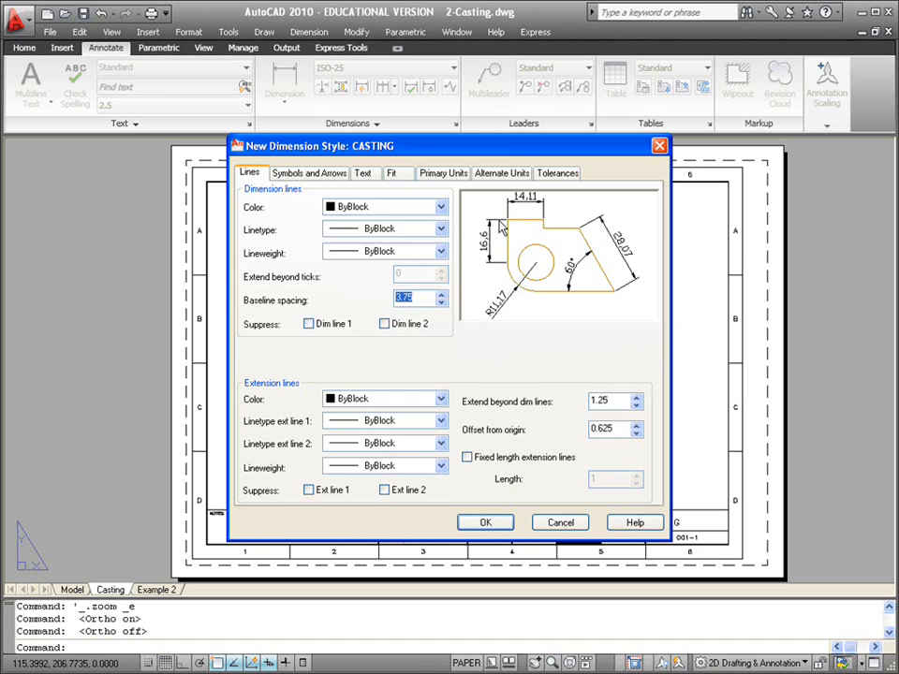
Try Red as the extension line color, returning it to ByBlock and keeping ByBlock as the first extension line's linetype.
left_click(386, 403)
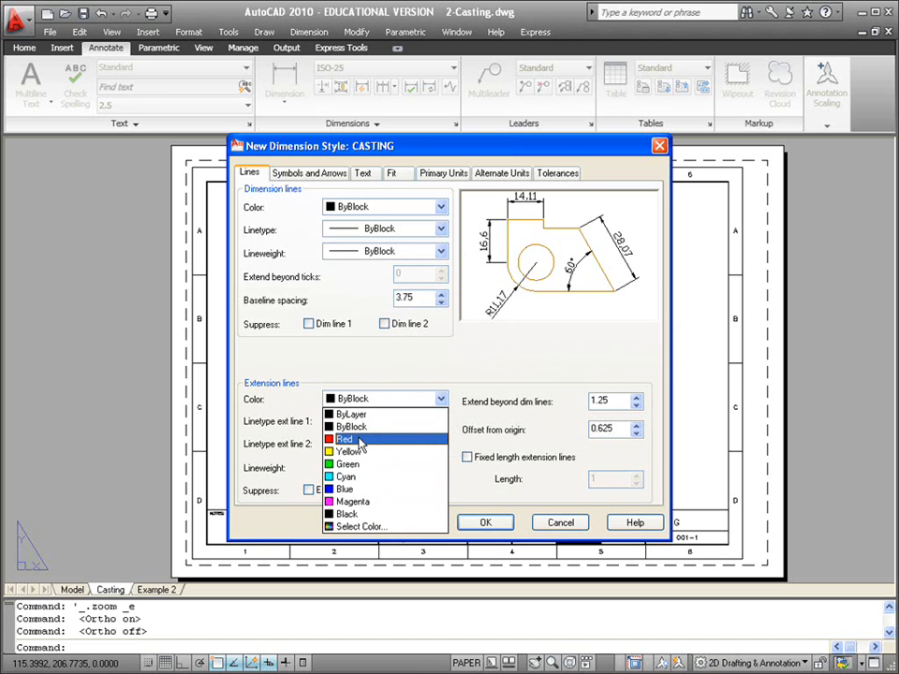
left_click(373, 439)
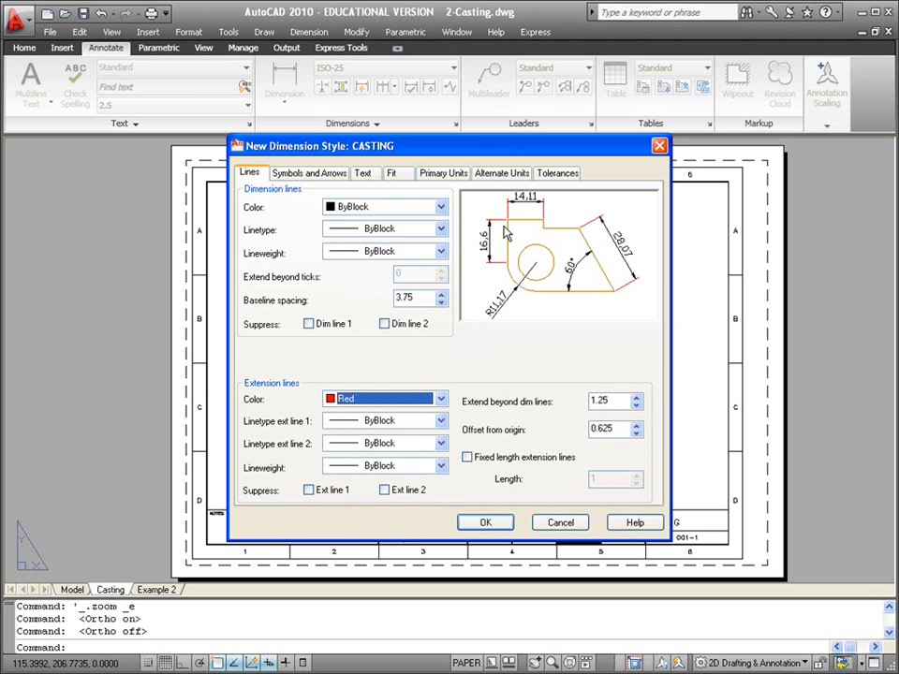
left_click(388, 408)
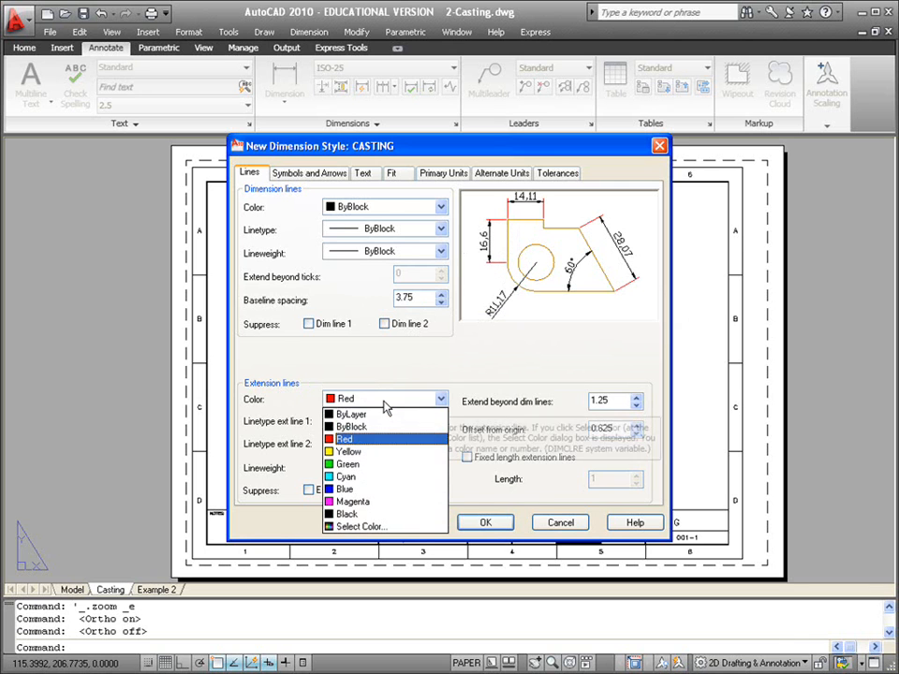
left_click(339, 425)
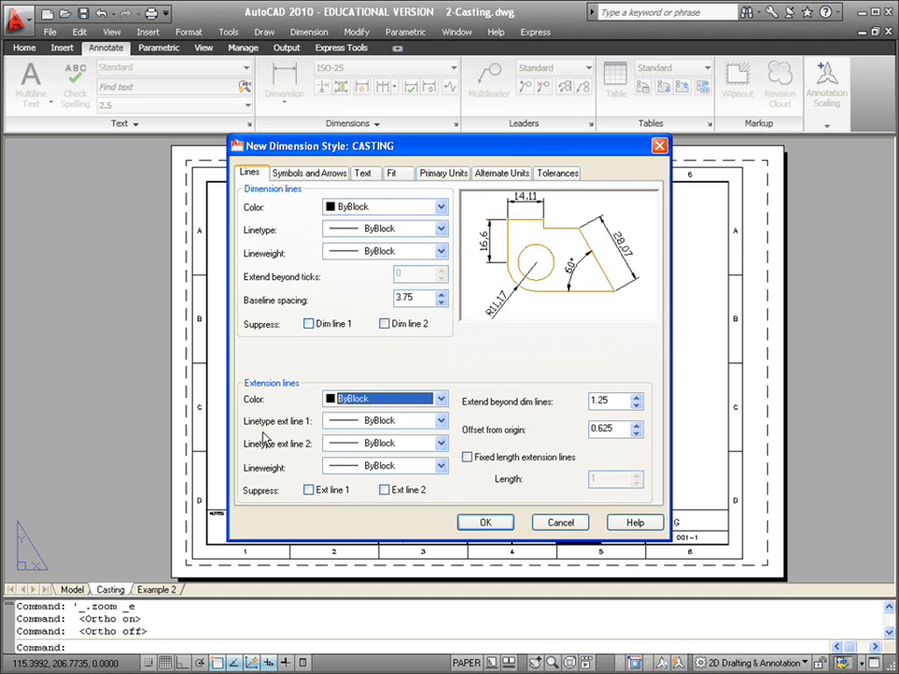
left_click(367, 423)
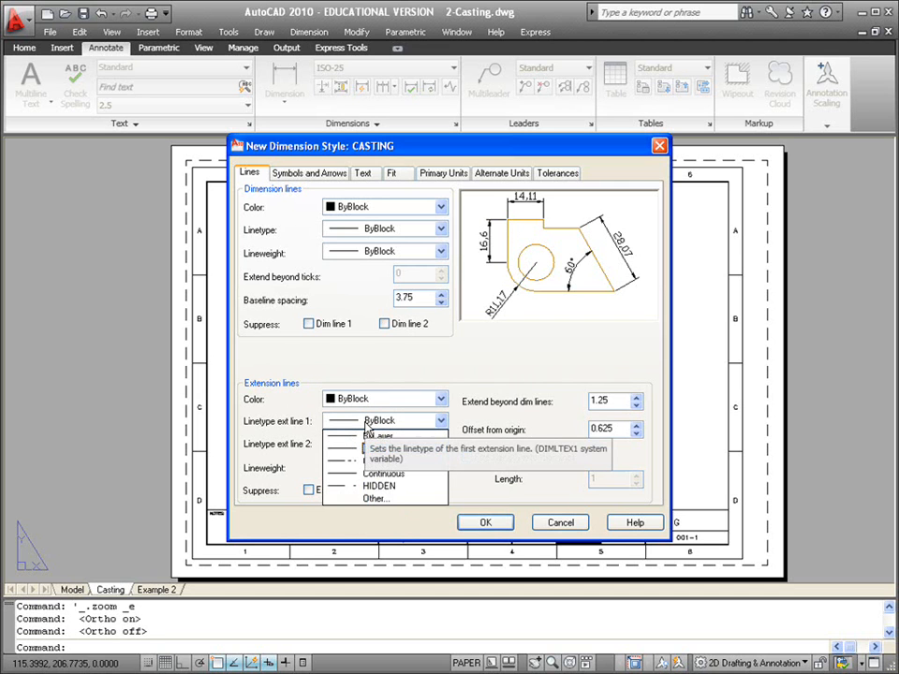
left_click(367, 448)
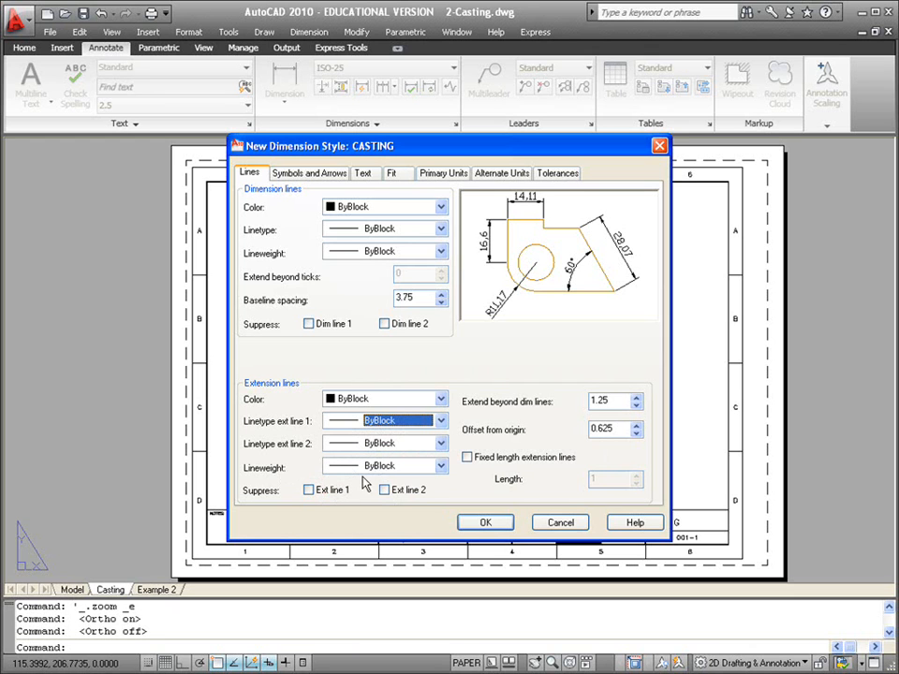
Try suppressing extension lines 1 and 2, and restore both of them.
left_click(316, 493)
left_click(391, 493)
left_click(391, 494)
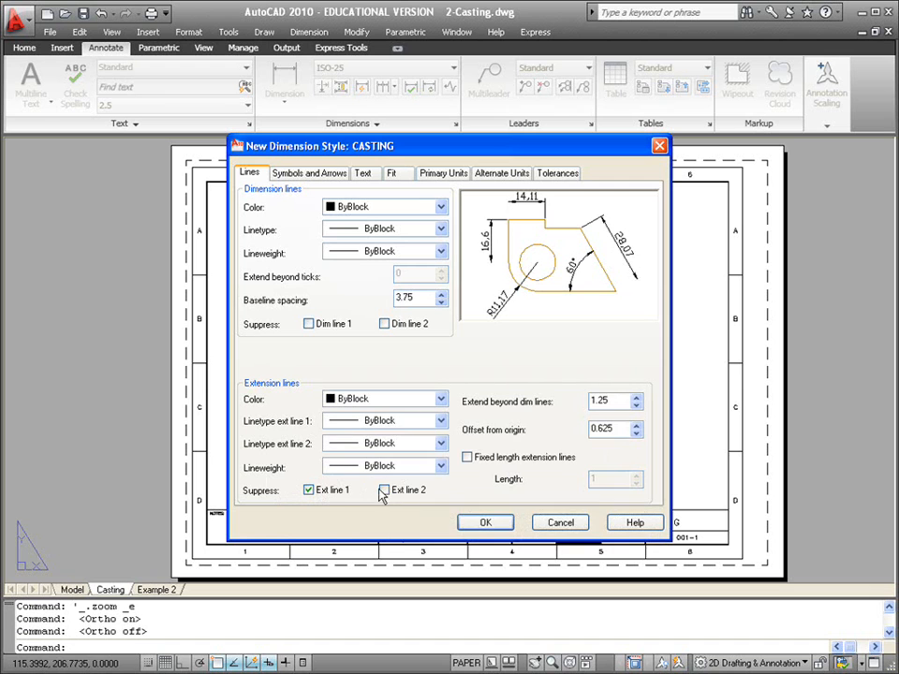
left_click(332, 491)
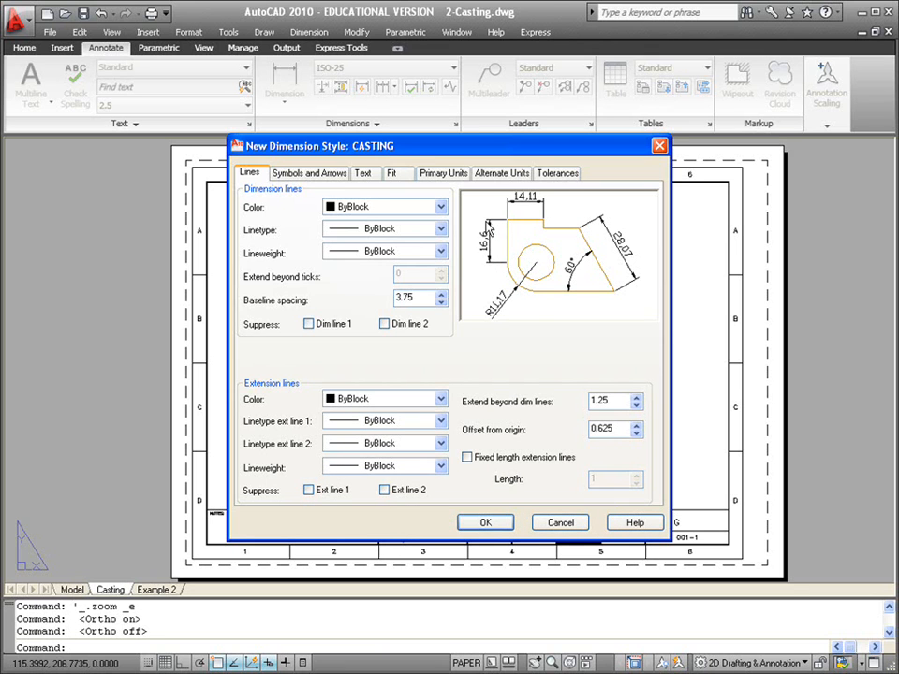
Try extending the extension lines 5 beyond the dimension lines.
double_click(611, 400)
type("5")
left_click(620, 428)
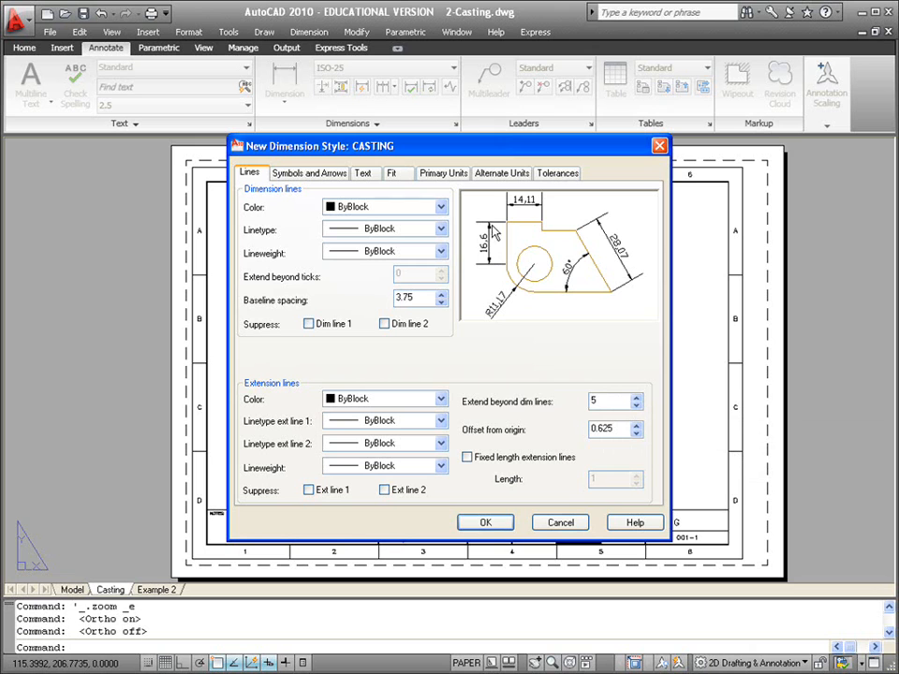
Set the extension lines to extend 1 beyond the dimension lines.
double_click(595, 400)
type("1")
left_click(615, 428)
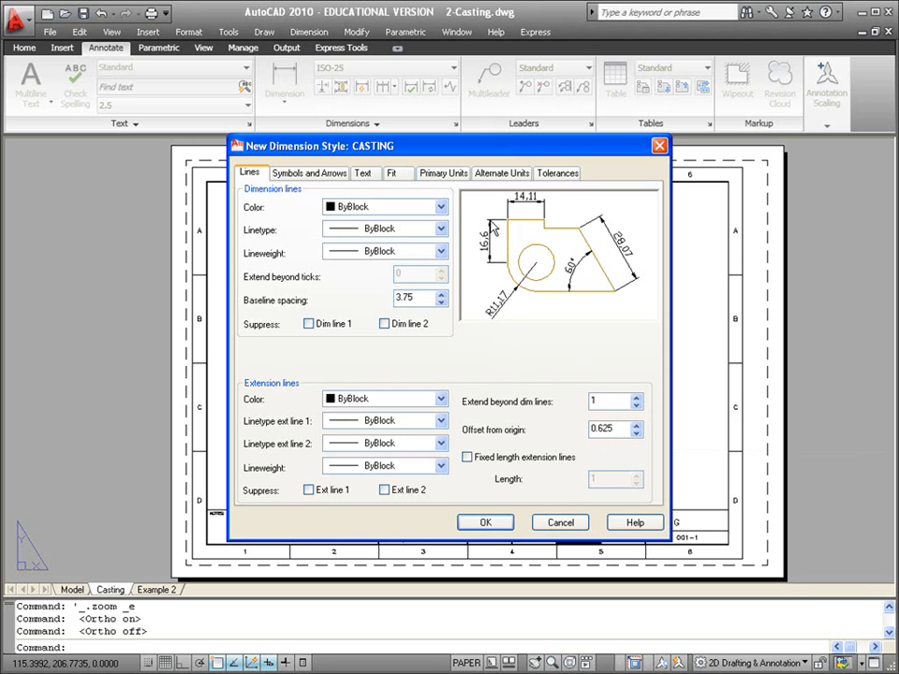
left_click(603, 398)
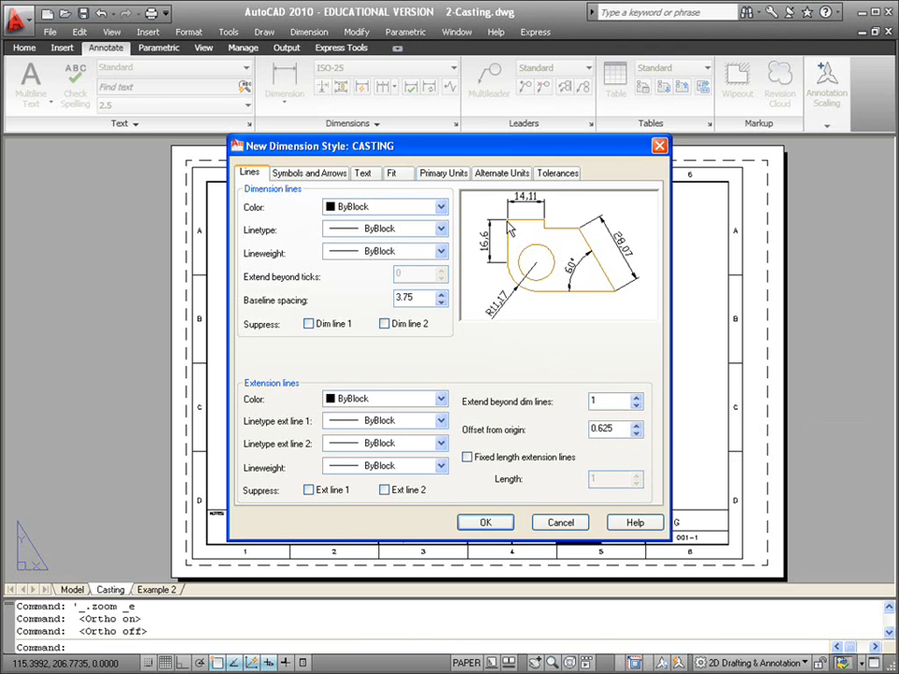
Set the extension lines' offset from origin to 2.5.
left_click_drag(617, 430, 579, 432)
type("2.5")
left_click(616, 400)
Choose Closed filled as the first arrowhead of the dimension style.
left_click(323, 178)
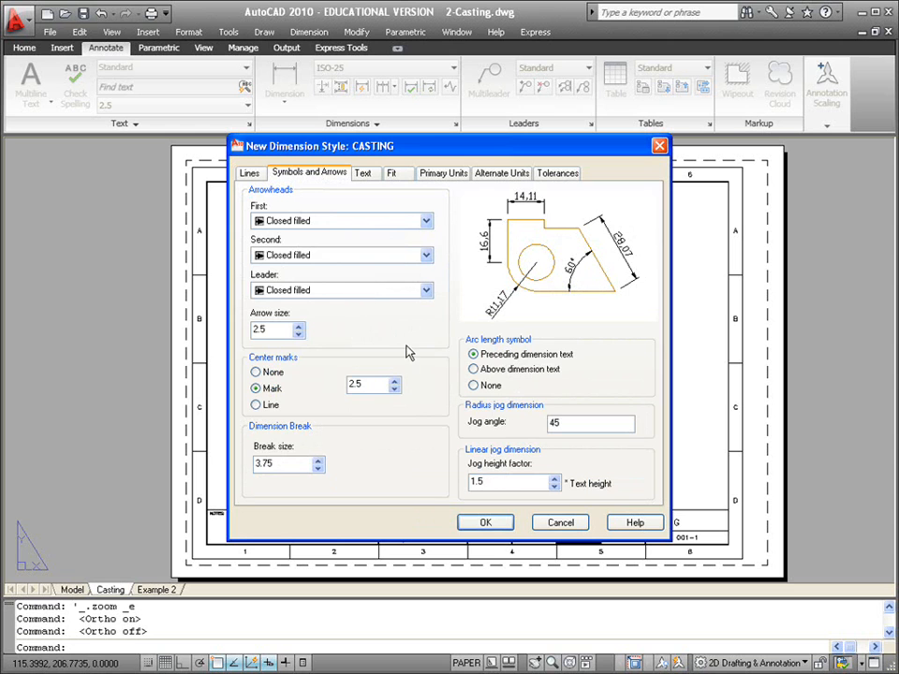
left_click(323, 222)
left_click(326, 236)
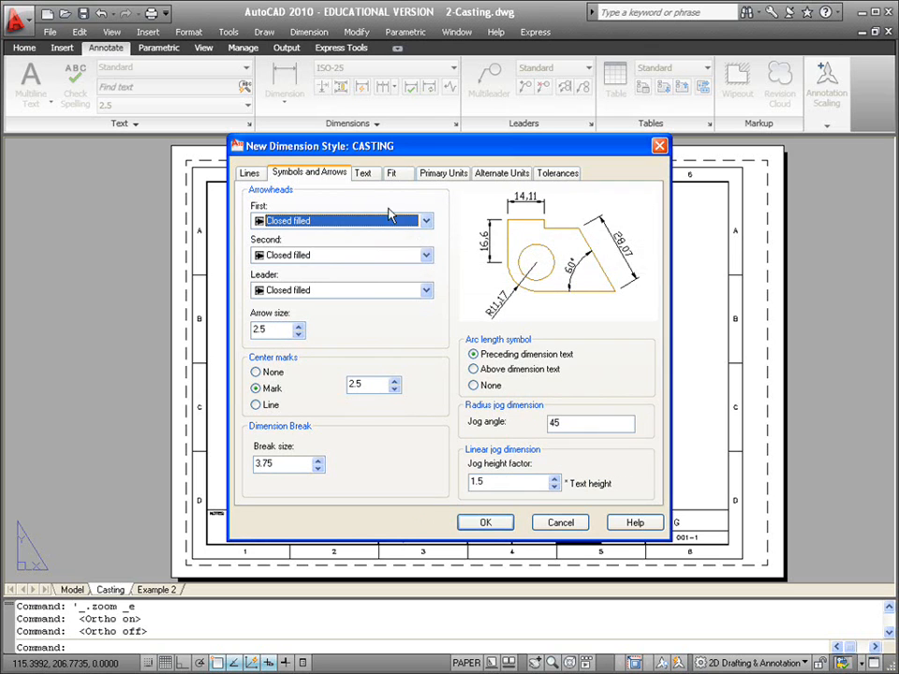
Check the available text styles and assign the Dim text style to the dimension text.
left_click(366, 176)
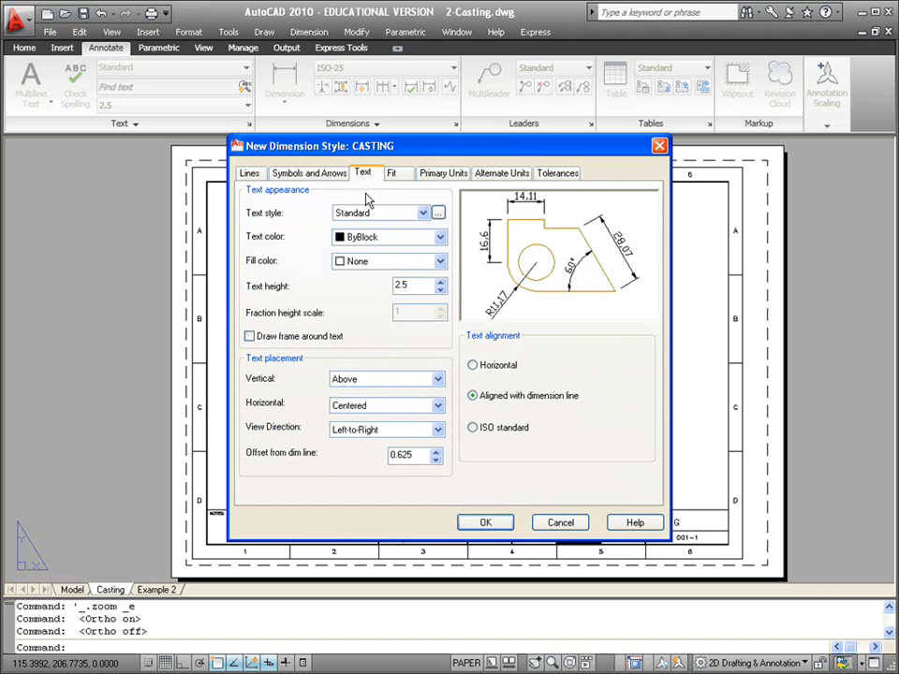
left_click(437, 213)
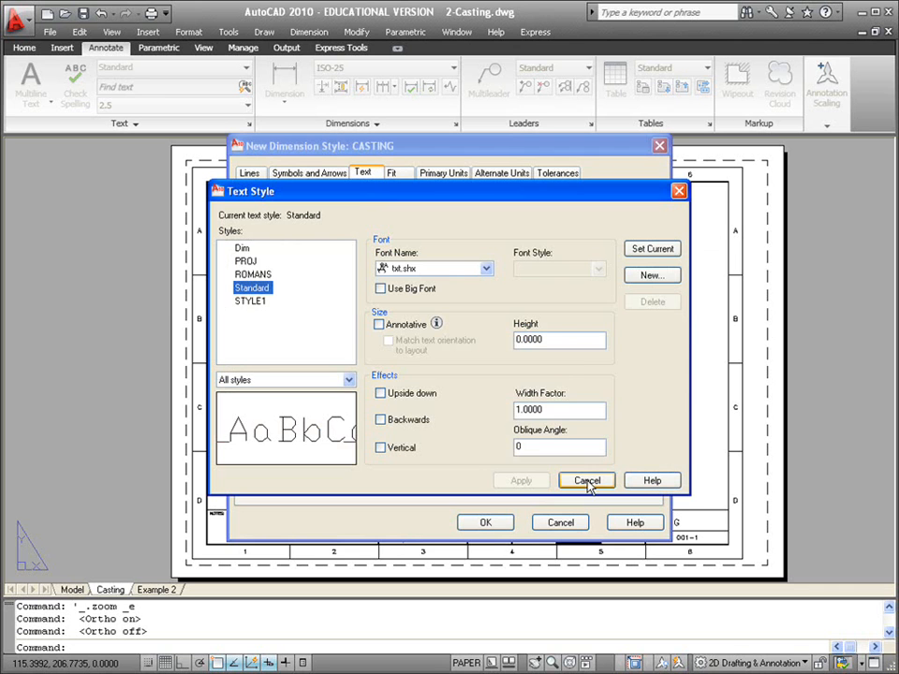
left_click(586, 481)
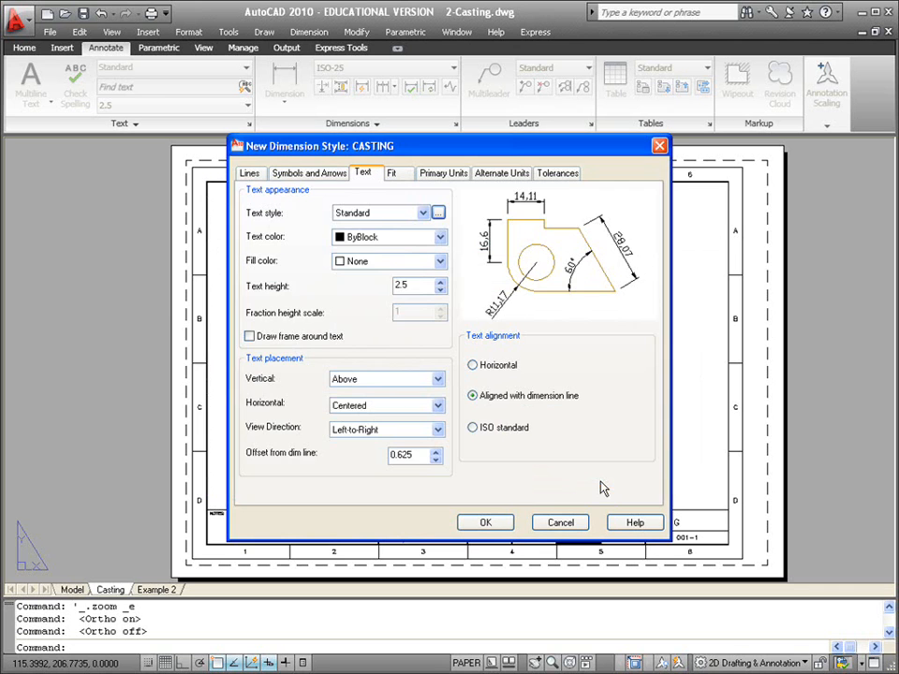
left_click(419, 215)
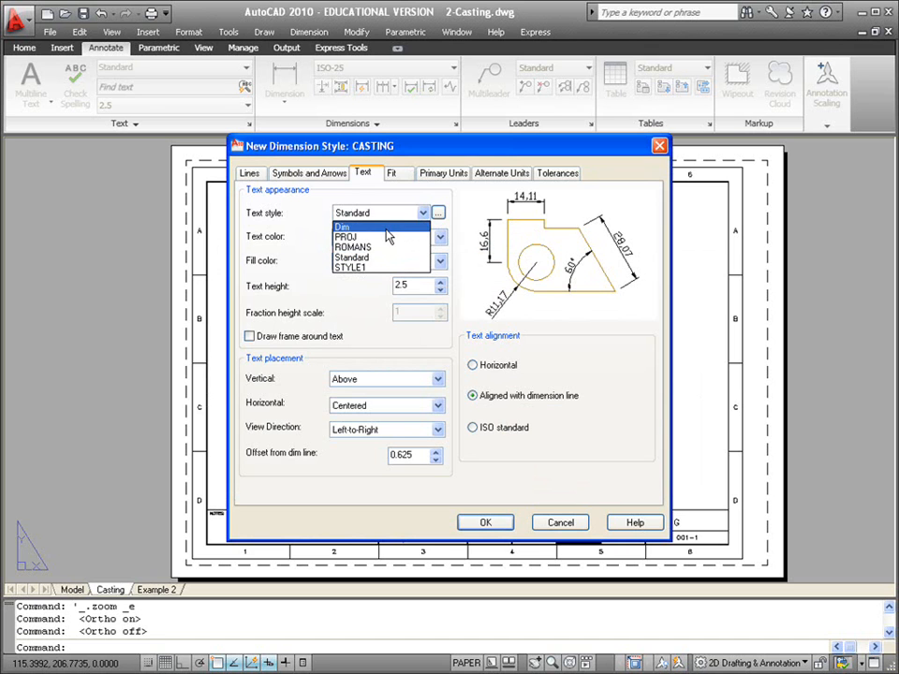
left_click(382, 227)
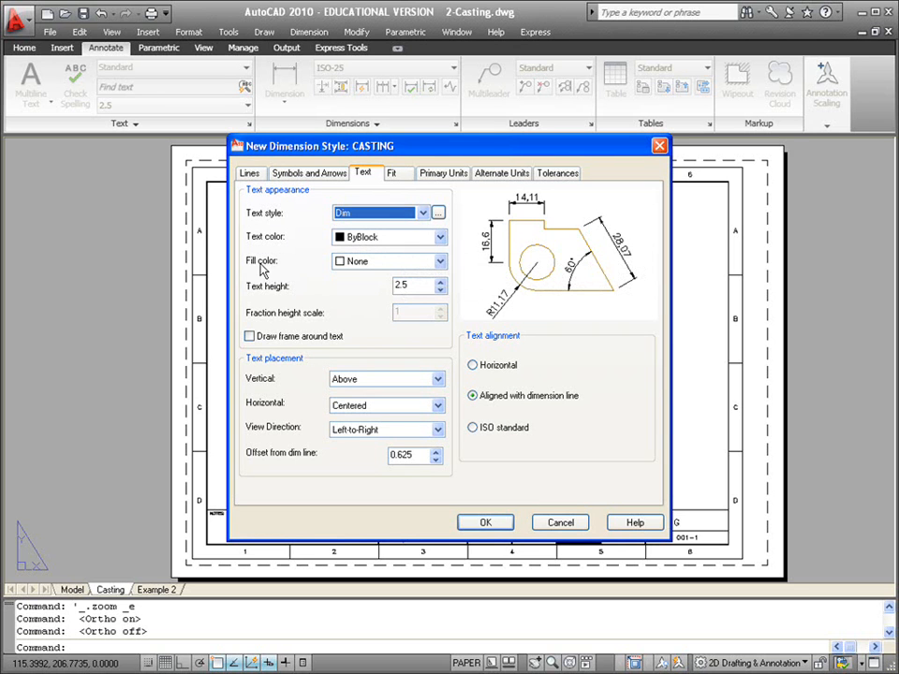
Try a Red fill color behind the dimension text and return it to None.
left_click(395, 270)
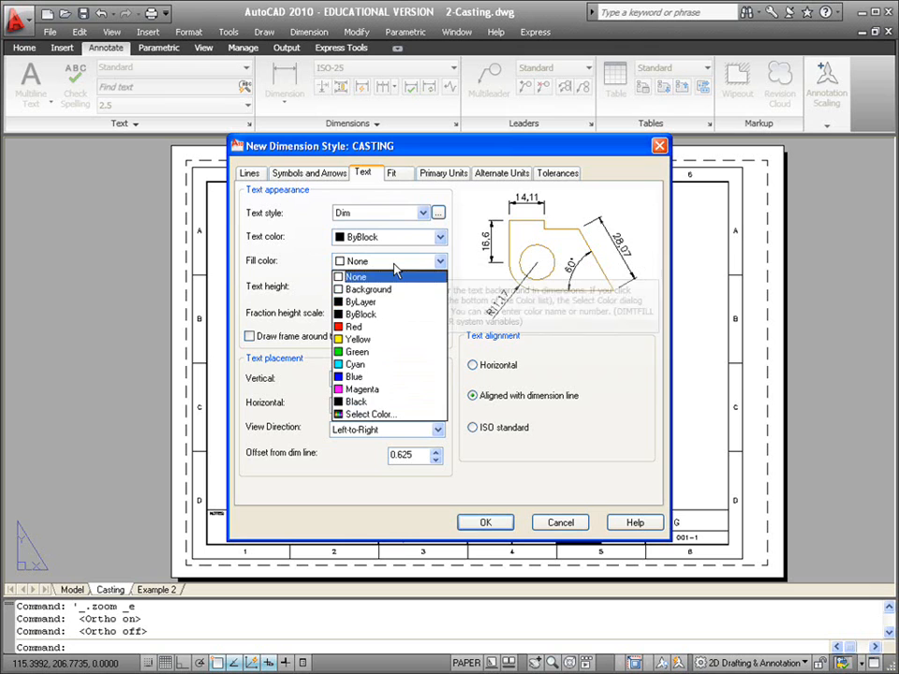
left_click(386, 328)
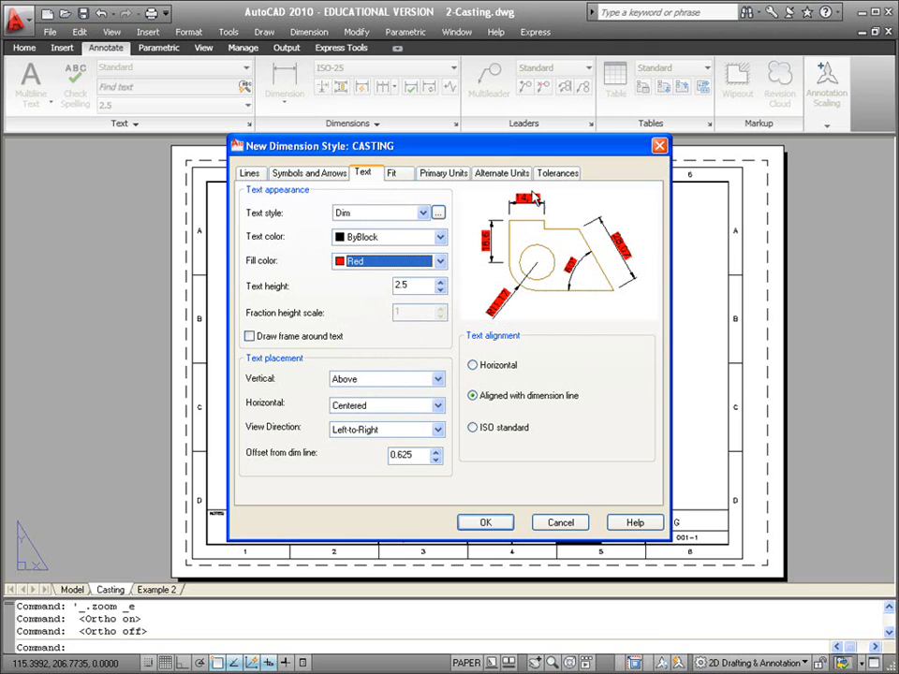
left_click(396, 267)
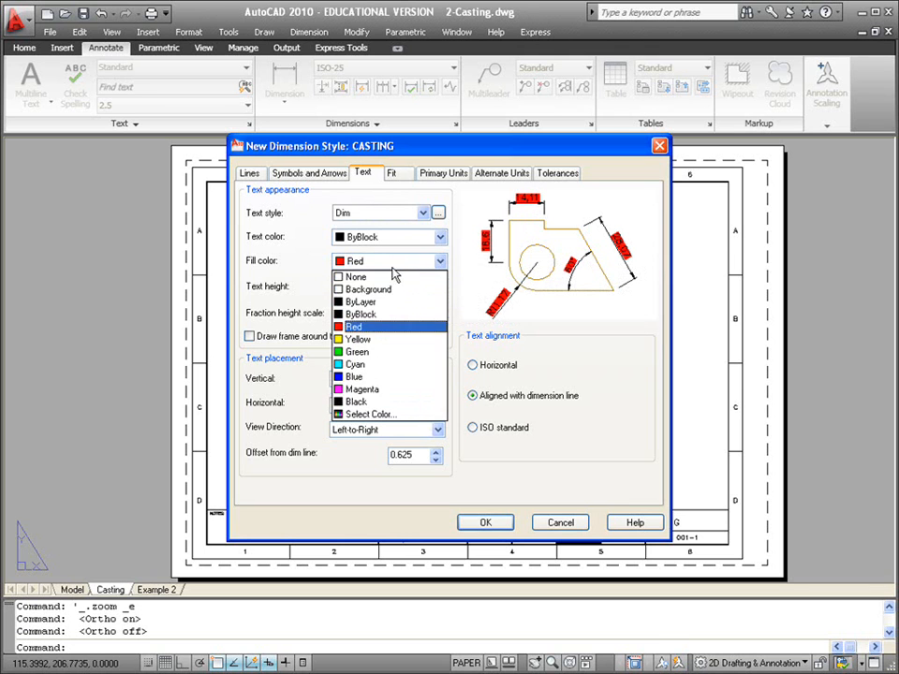
left_click(384, 278)
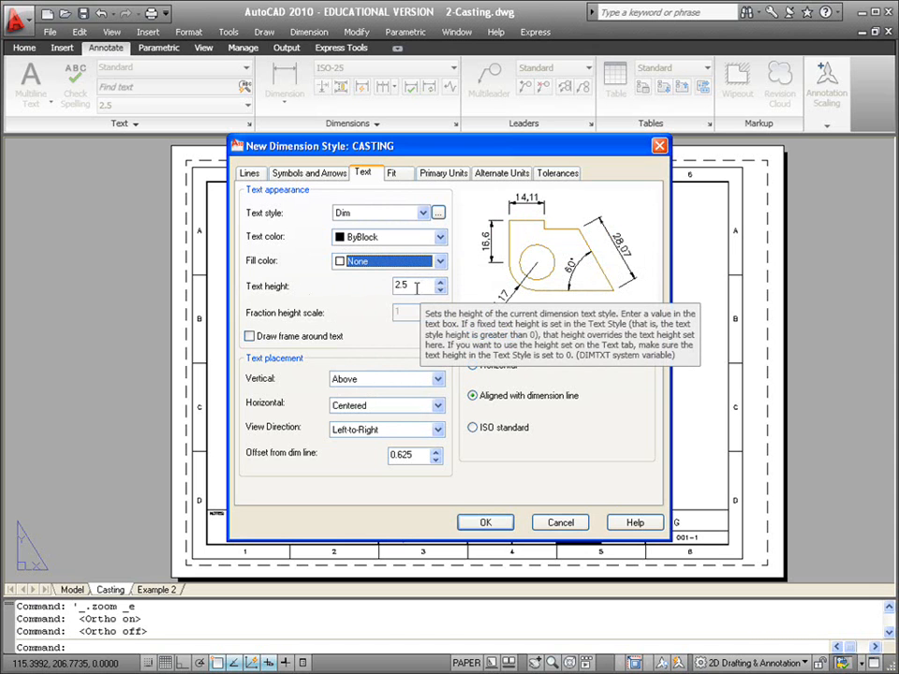
double_click(390, 286)
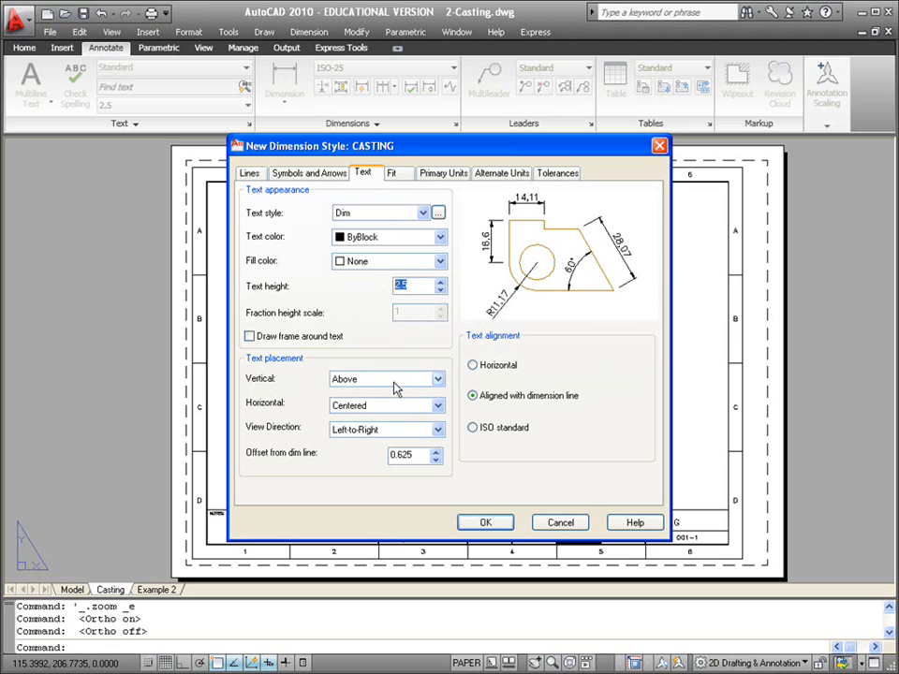
Set the vertical placement of the dimension text to Centered.
left_click(435, 381)
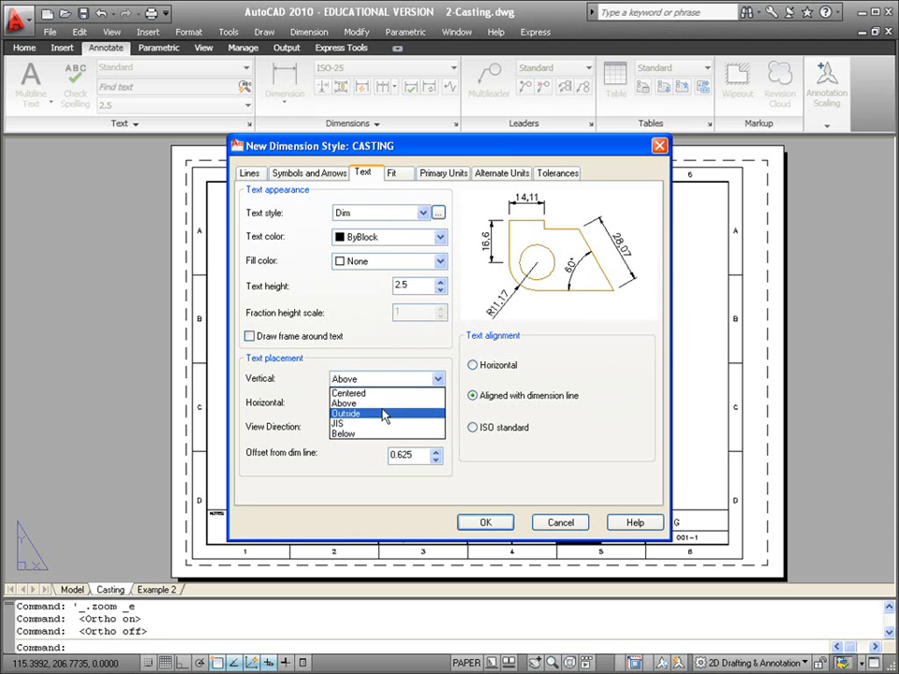
left_click(385, 397)
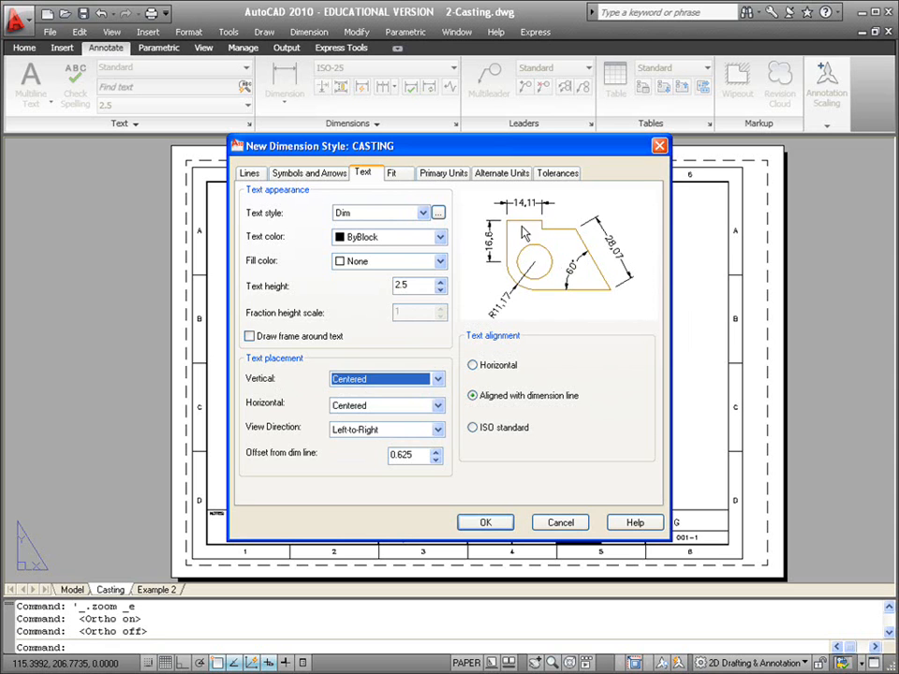
Set the vertical placement of the dimension text to Above.
left_click(388, 381)
left_click(372, 409)
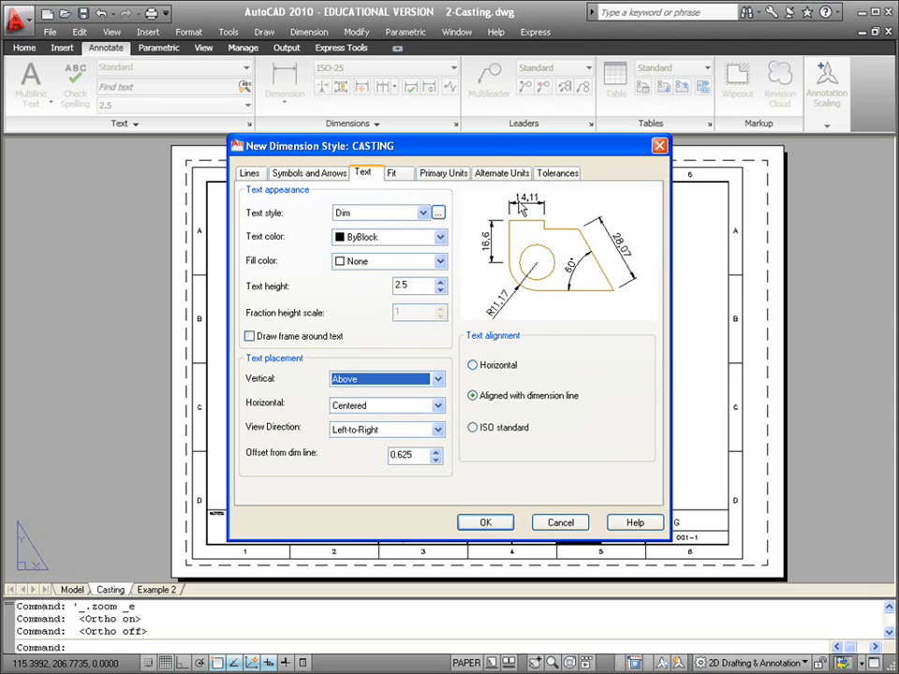
Try the At Ext Line 1, At Ext Line 2 and Over Ext Line 1 horizontal text placements and return to Centered.
left_click(401, 405)
left_click(384, 431)
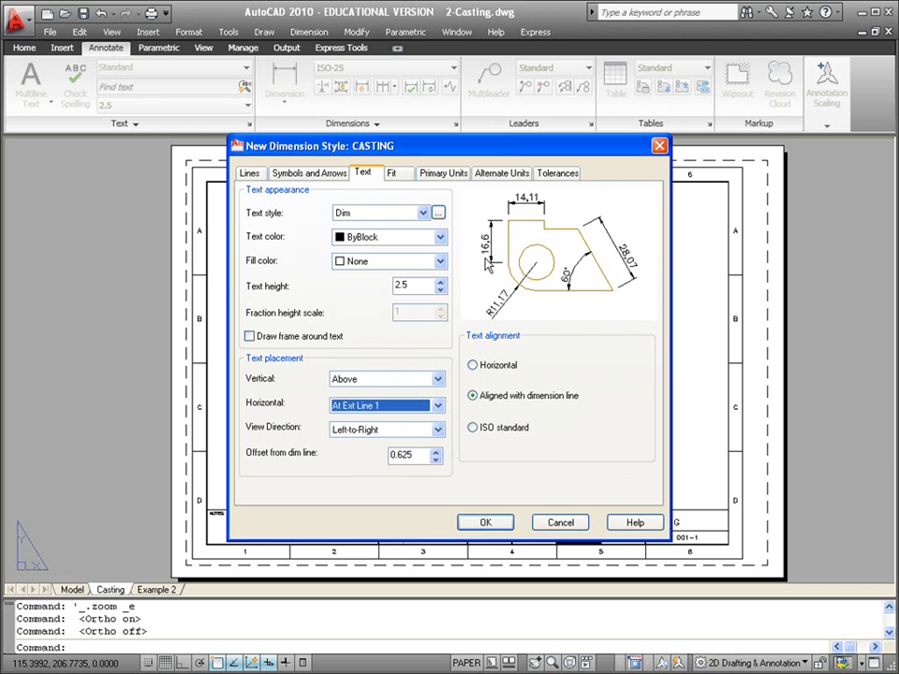
left_click(401, 406)
left_click(388, 440)
left_click(436, 406)
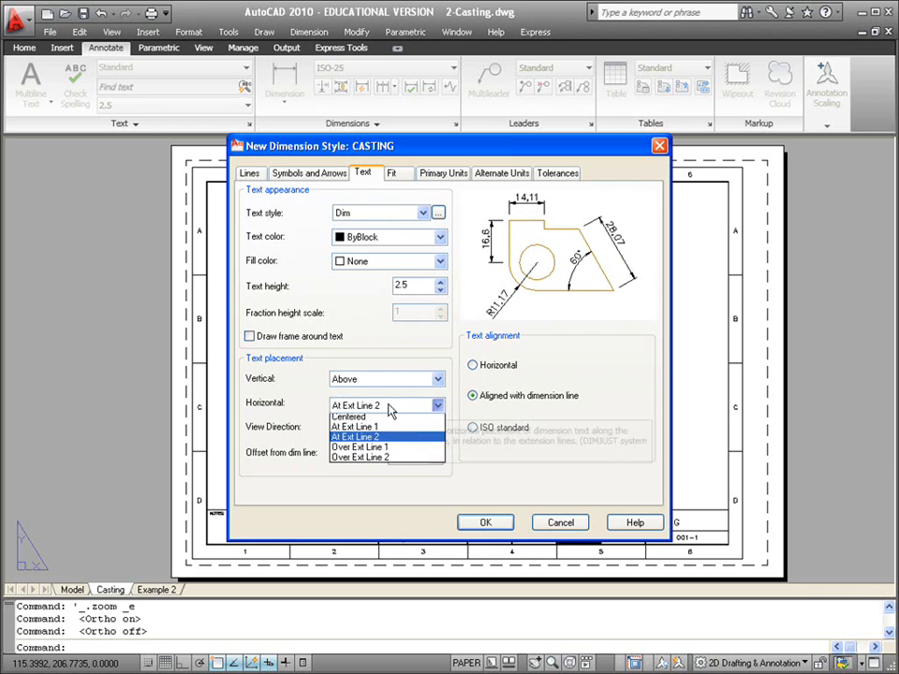
left_click(386, 450)
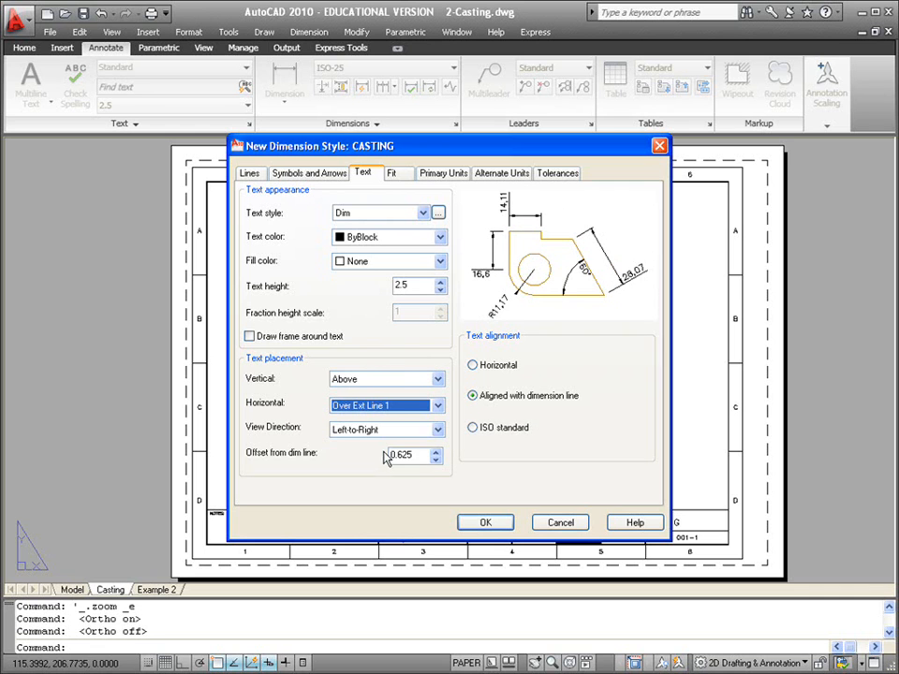
left_click(393, 407)
left_click(384, 421)
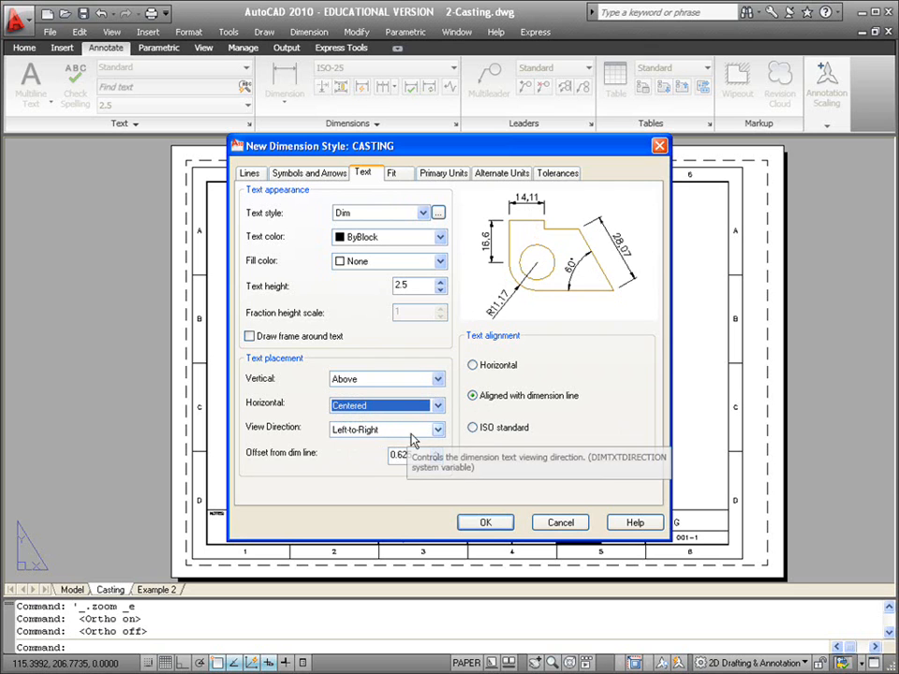
Keep the Left-to-Right view direction, set the text offset from the dimension line to 1 and align the text horizontally.
left_click(384, 433)
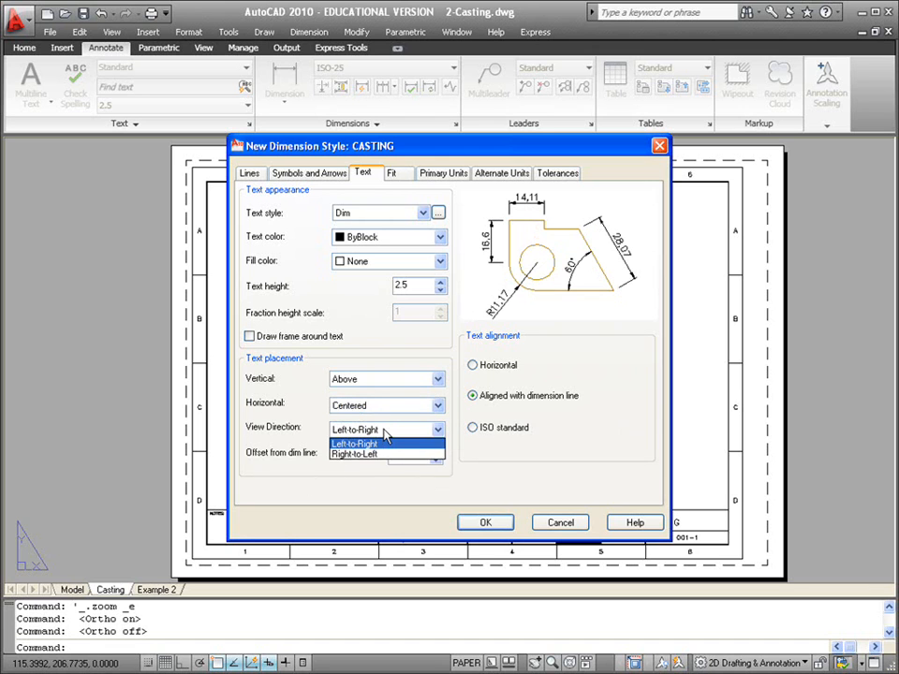
left_click(386, 432)
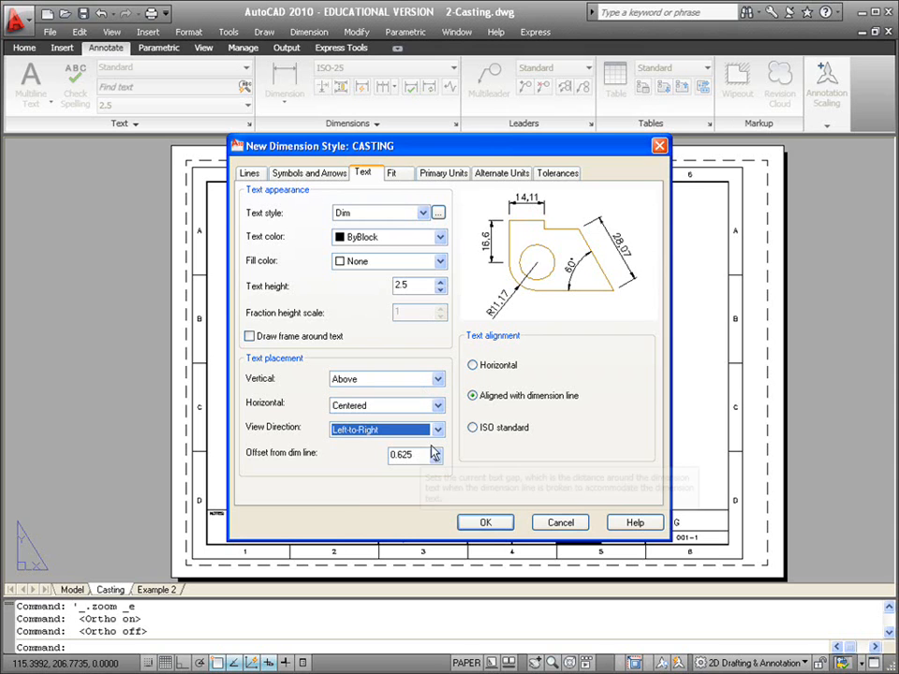
left_click_drag(414, 455, 387, 462)
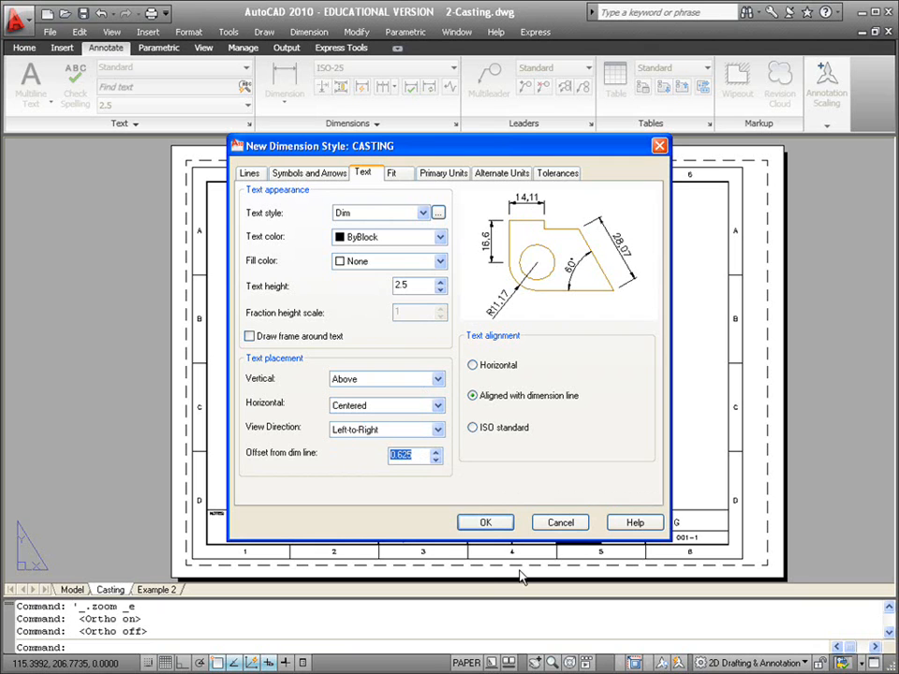
type("1")
left_click(506, 369)
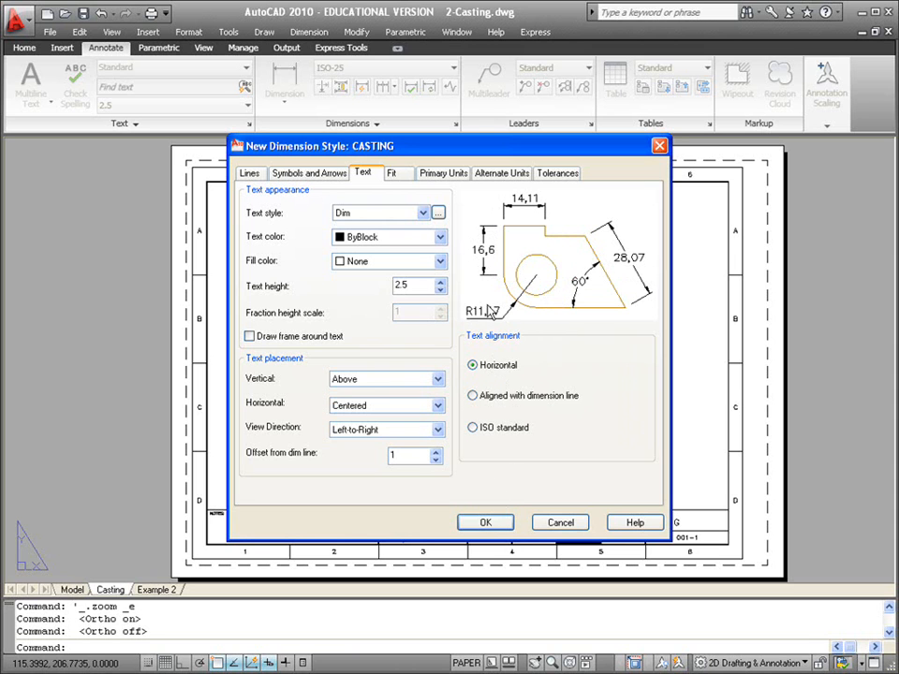
Compare fit options, choose Either text or arrows (best fit), and save the CASTING style.
left_click(405, 177)
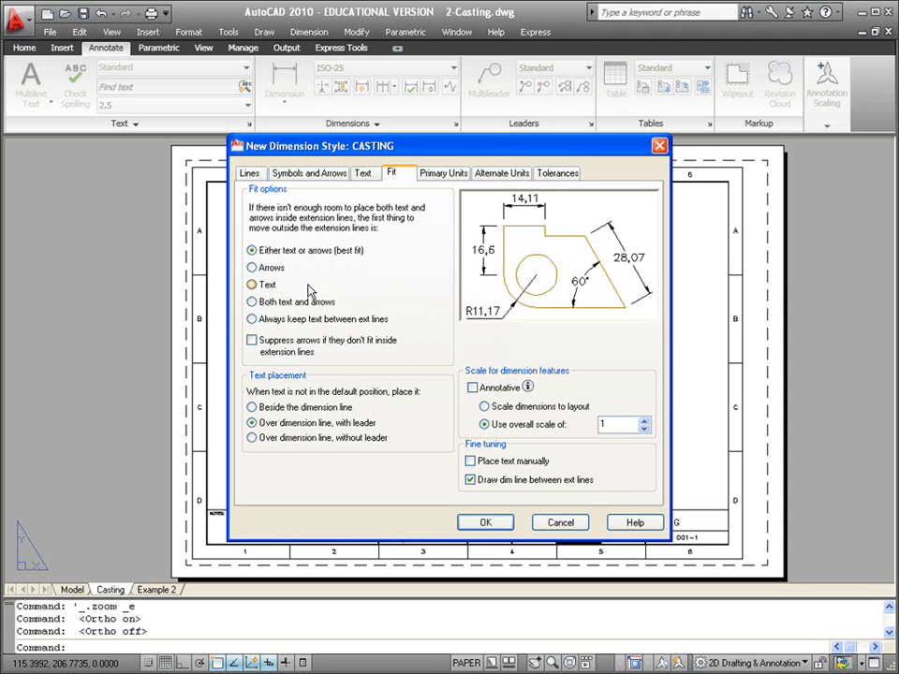
left_click(274, 320)
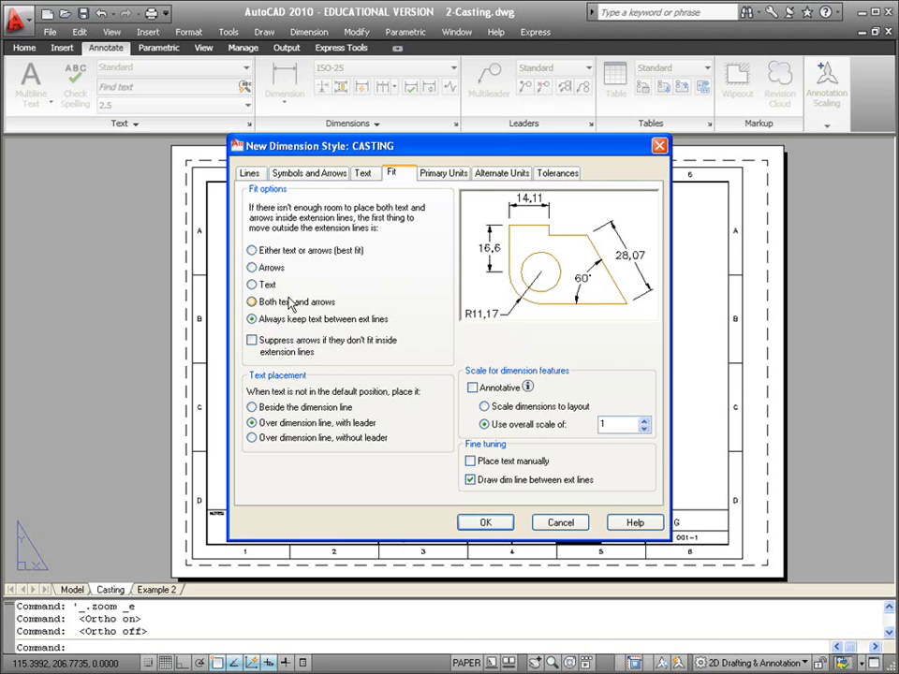
left_click(305, 300)
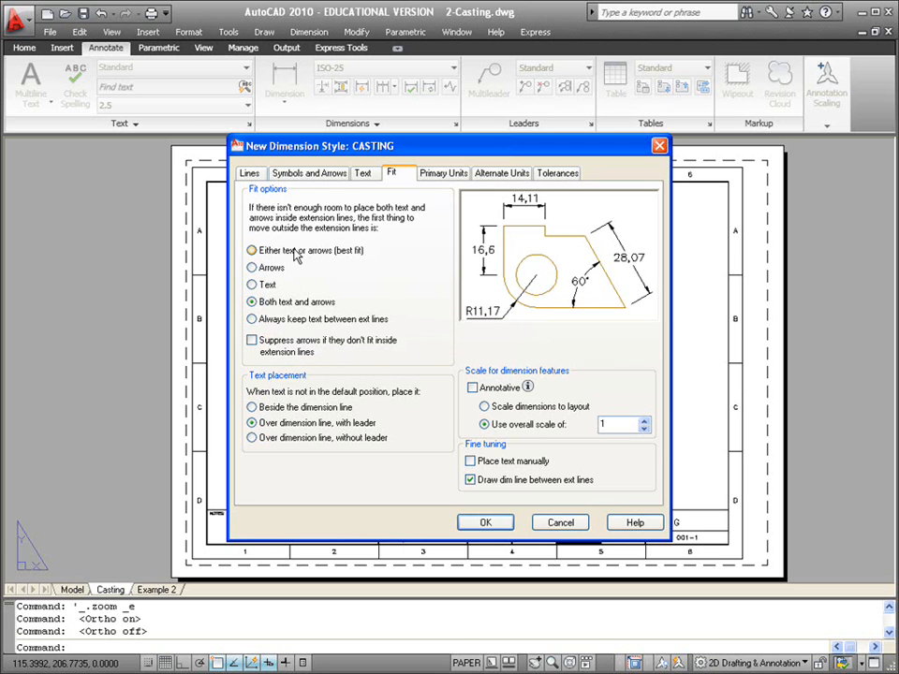
left_click(287, 257)
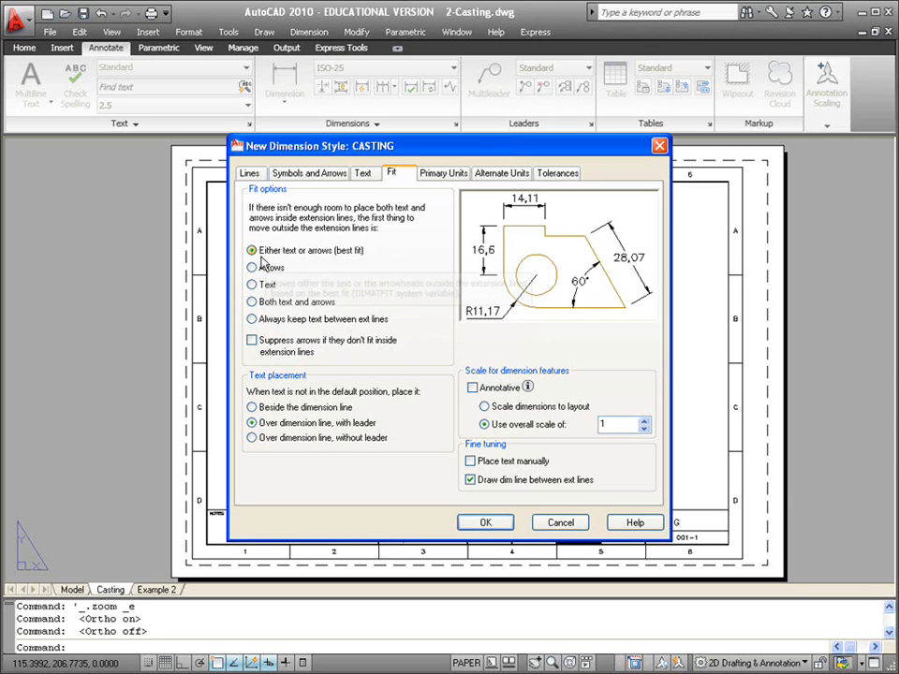
left_click(485, 522)
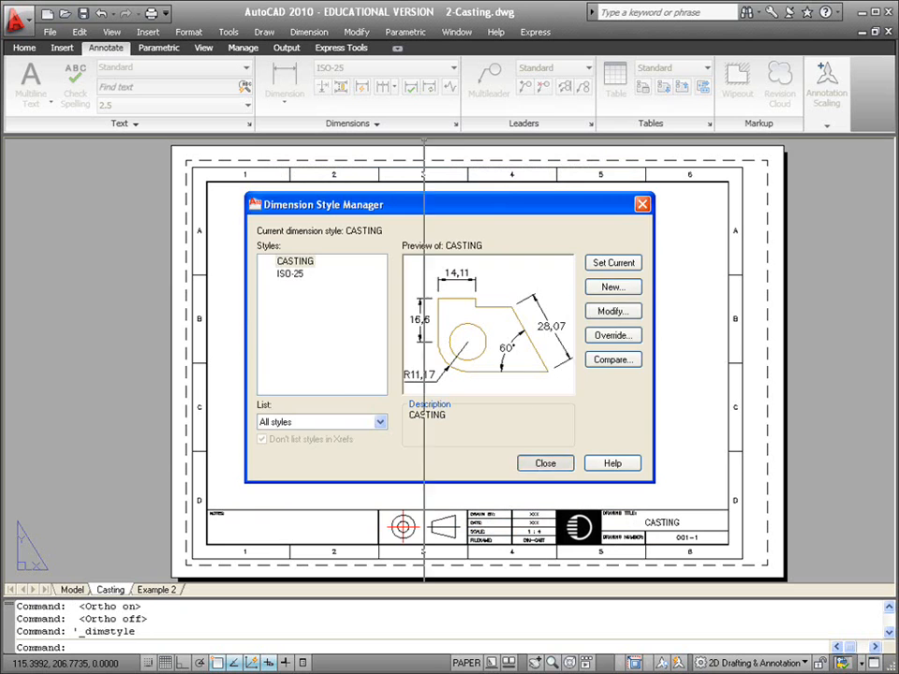
left_click(539, 465)
Place a trial horizontal linear dimension about 9.7 wide in the empty sheet area beside the plate view.
scroll(400, 229, "up", 4)
middle_click_drag(452, 234, 354, 337)
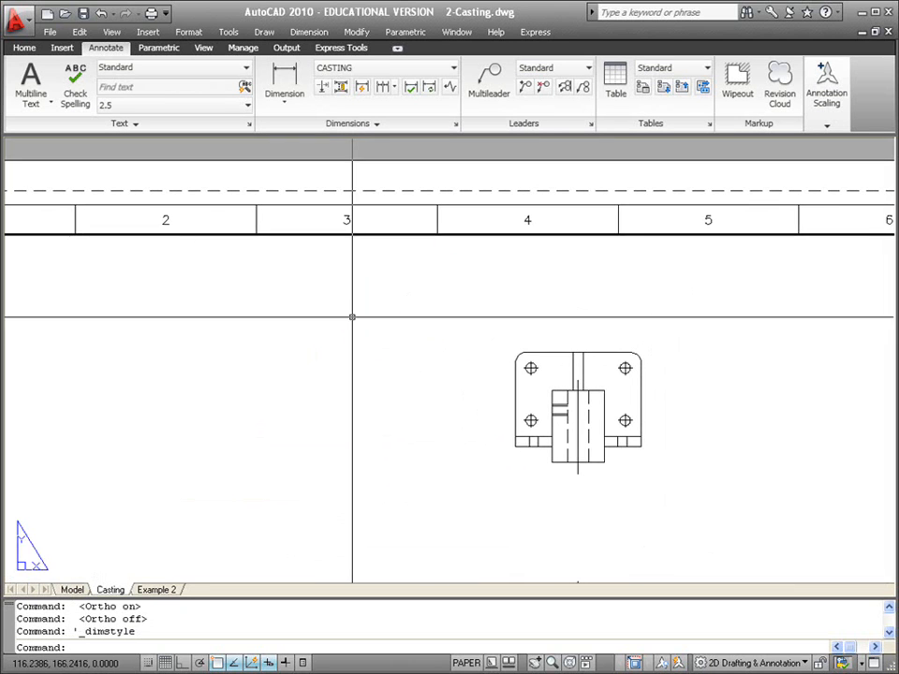
left_click(295, 91)
left_click(318, 437)
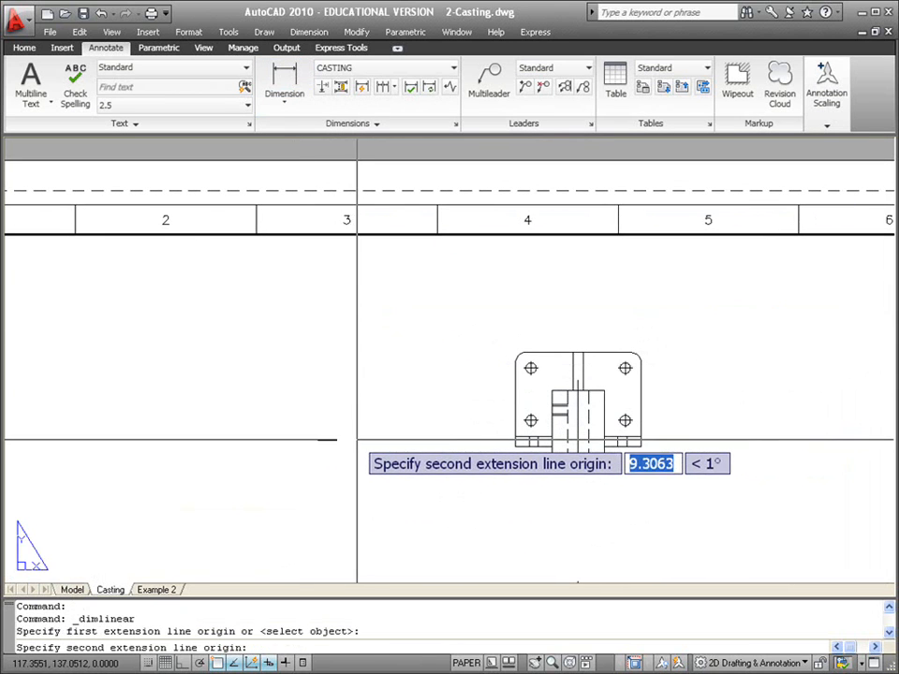
left_click(358, 434)
left_click(360, 390)
Stretch the trial dimension's second extension line origin inward to a width of about 8.1.
scroll(365, 402, "up", 3)
left_click(365, 409)
left_click(357, 455)
left_click(335, 516)
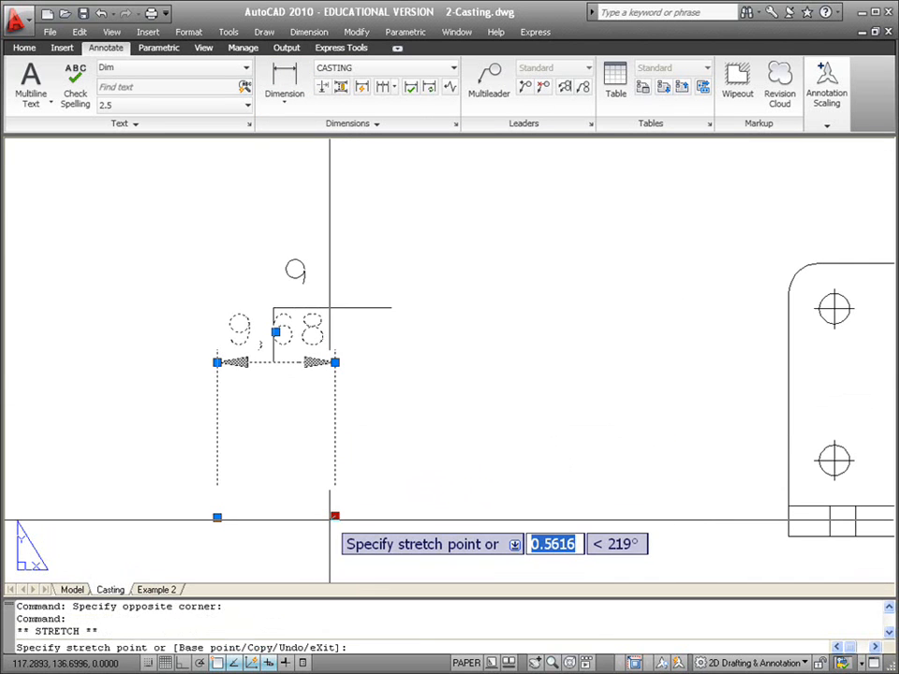
left_click(316, 517)
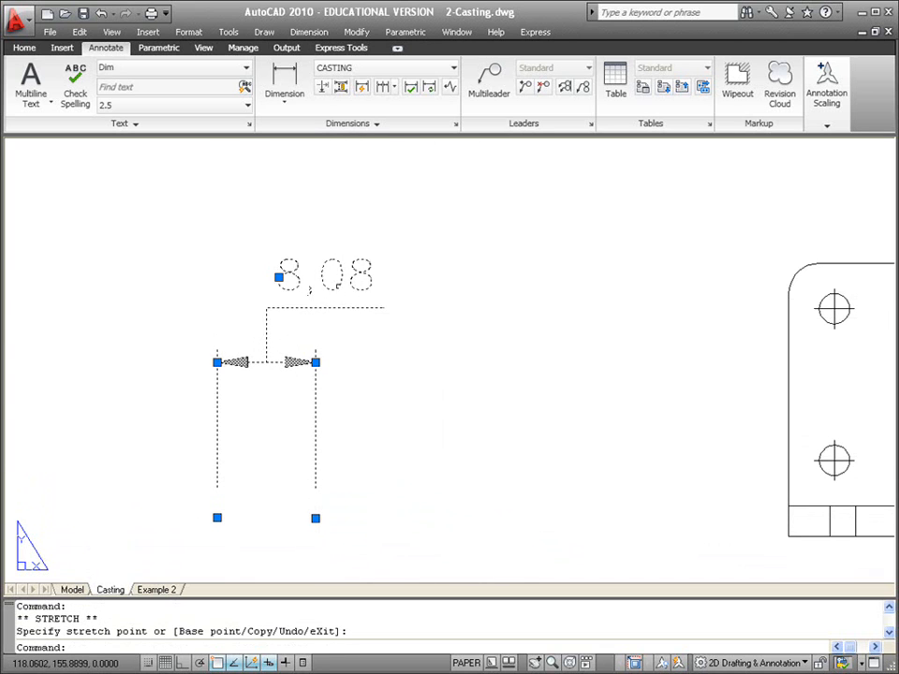
Delete the trial linear dimension.
key("Escape")
left_click(365, 293)
left_click(353, 295)
key("Delete")
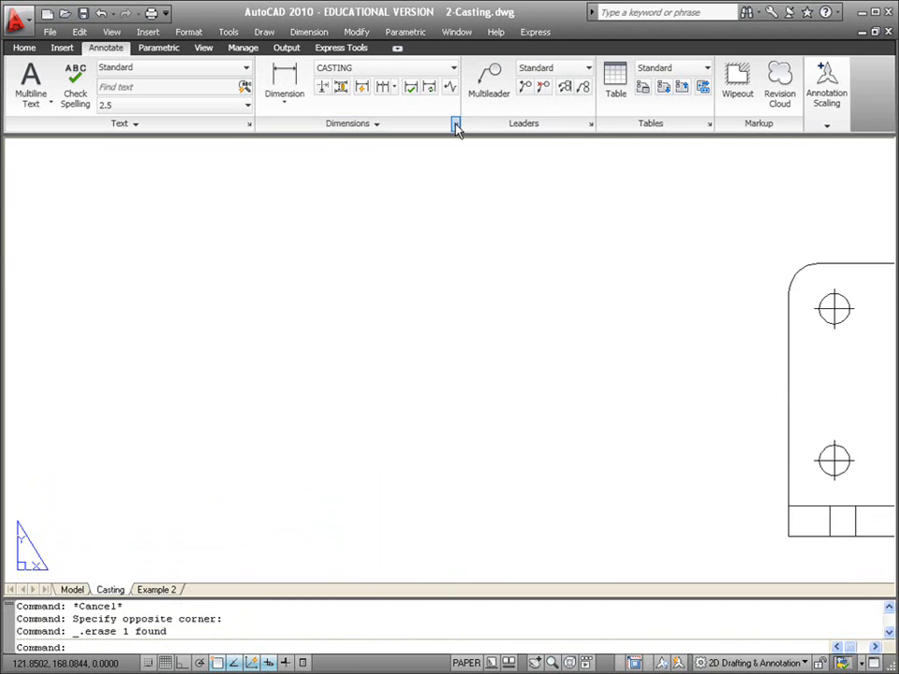
Change the CASTING style's fit option to Both text and arrows and set CASTING as the current dimension style.
left_click(456, 123)
left_click(612, 310)
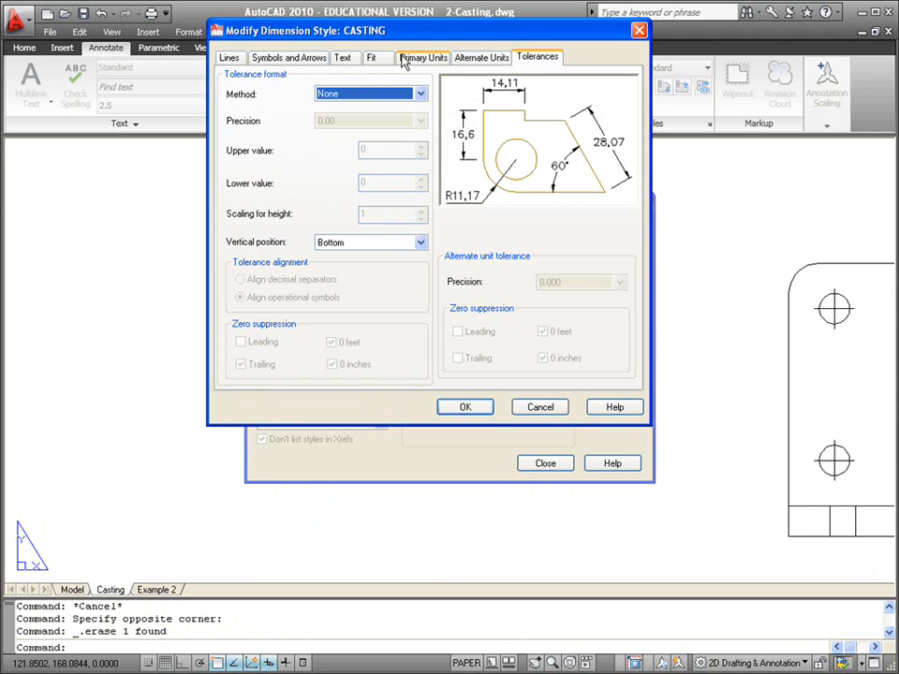
left_click(422, 57)
left_click(370, 57)
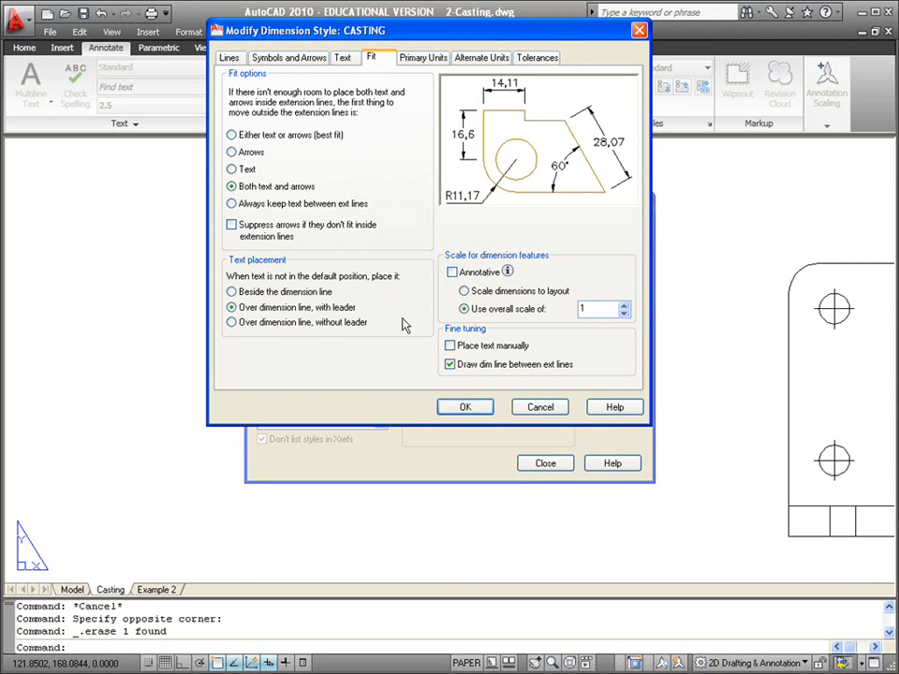
left_click(463, 408)
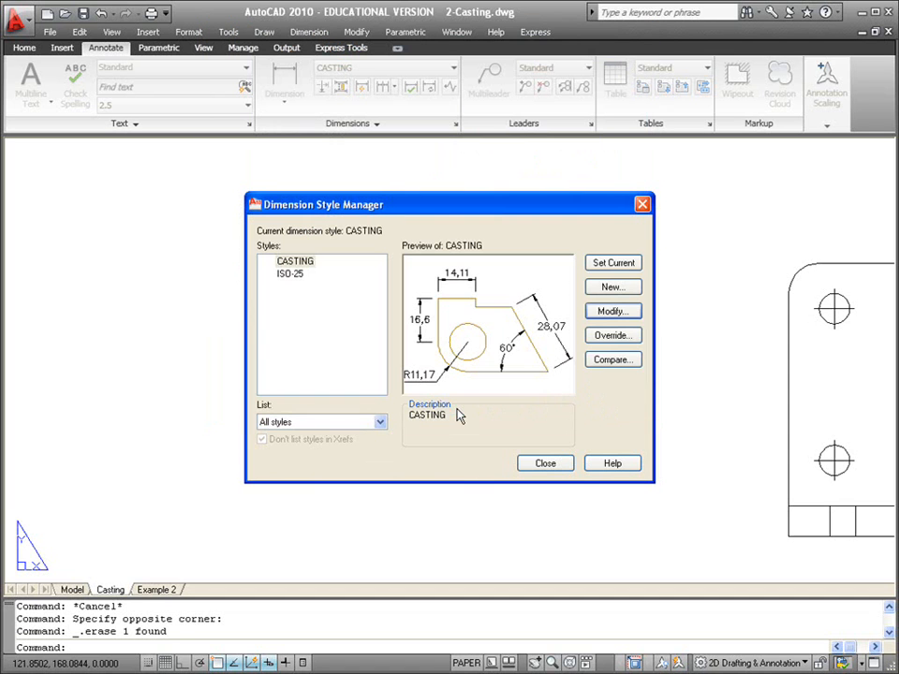
left_click(295, 261)
left_click(591, 263)
left_click(544, 463)
Place a new trial horizontal linear dimension about 7.7 wide in the empty area beside the plate view.
type("dli")
key("Return")
left_click(267, 424)
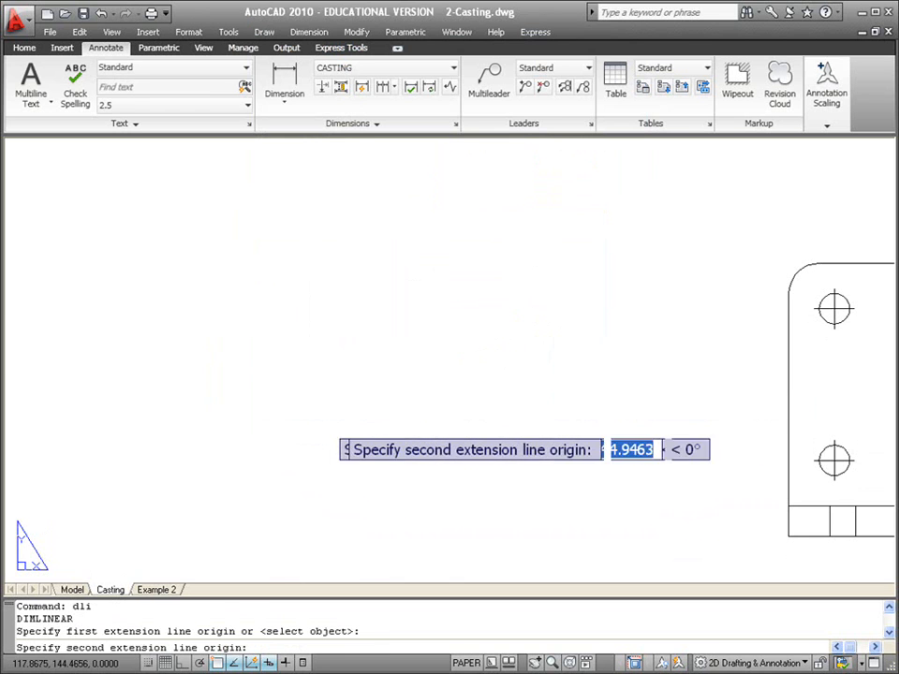
left_click(361, 425)
left_click(362, 322)
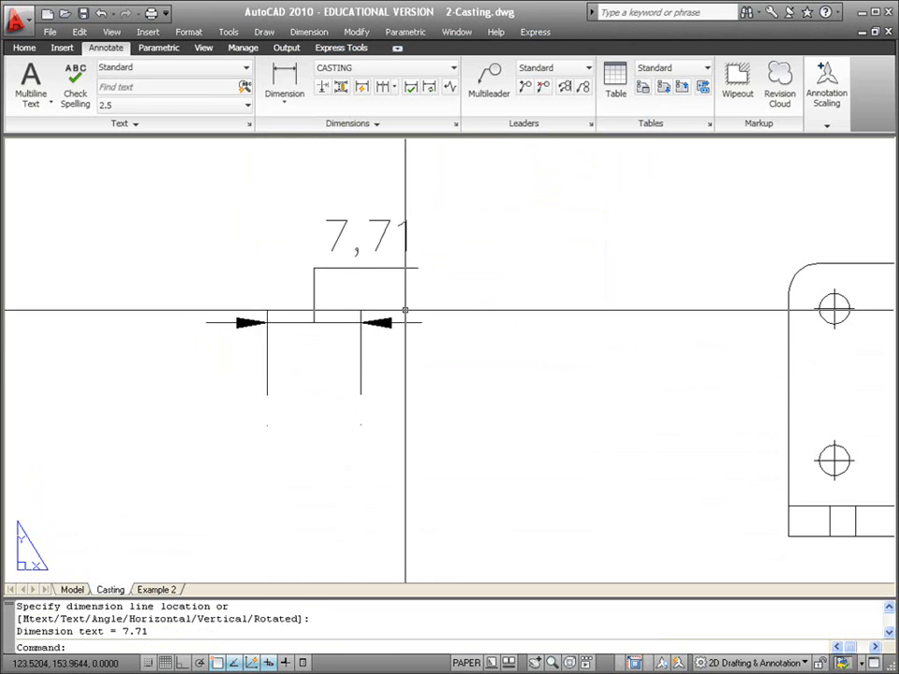
Stretch the trial dimension through several widths between about 2.3 and 17.3, finishing at about 10, to test the text fit.
left_click_drag(405, 311, 373, 347)
left_click(360, 424)
left_click(328, 425)
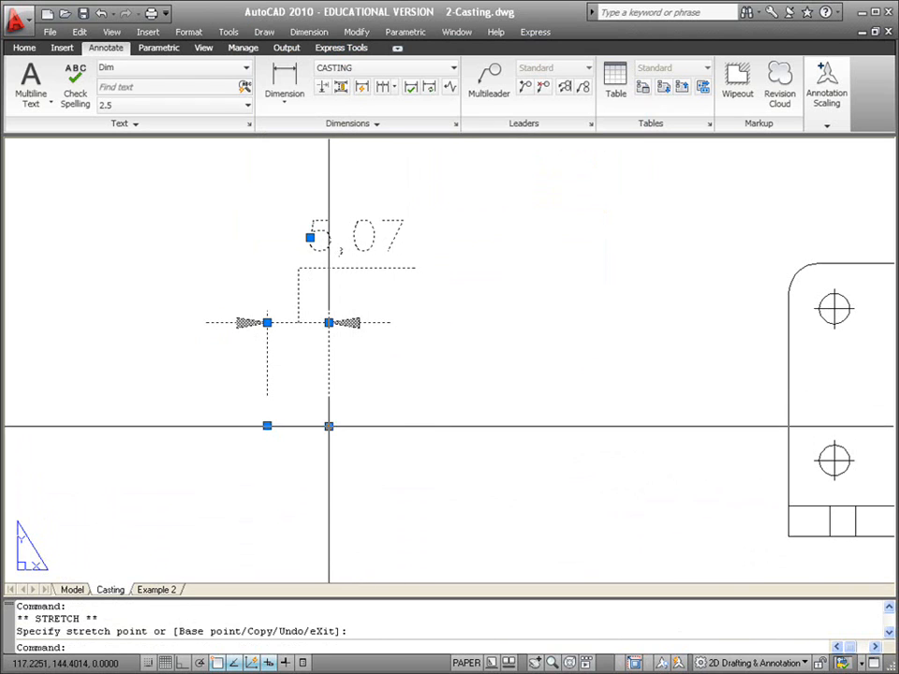
left_click(329, 426)
left_click(294, 428)
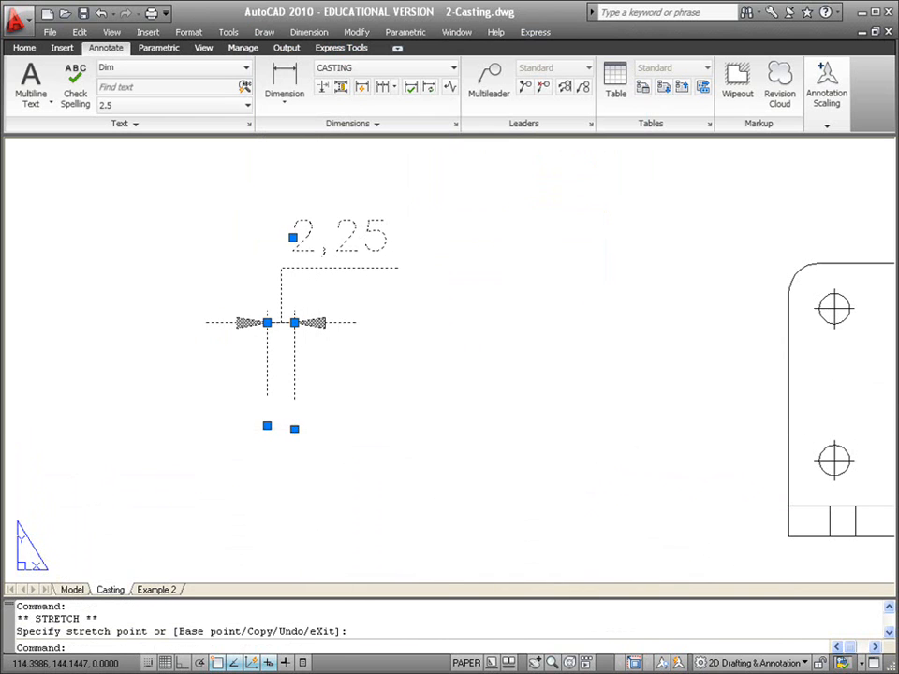
left_click(294, 428)
left_click(429, 432)
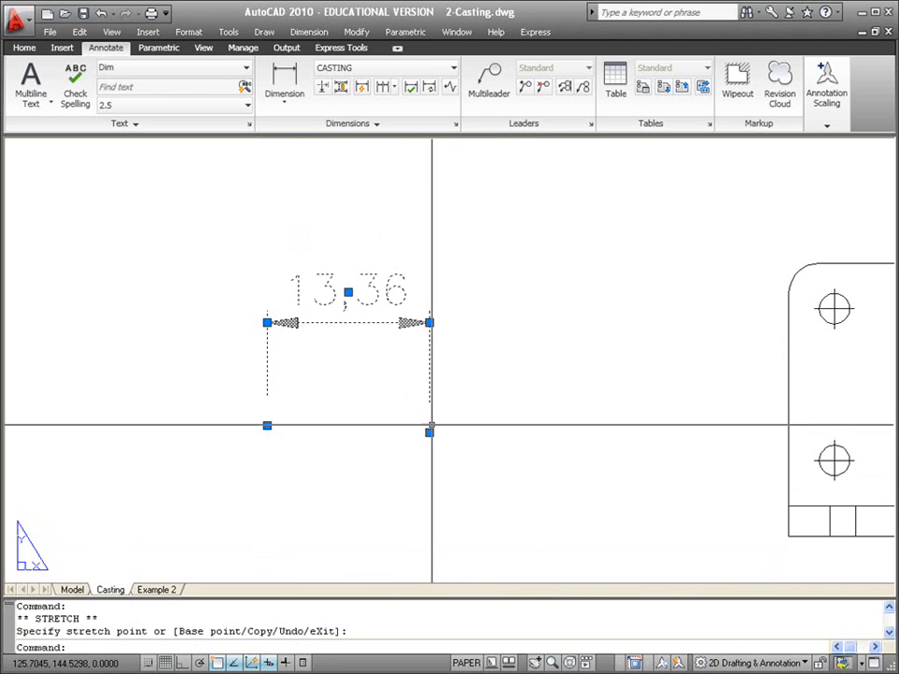
left_click(429, 433)
left_click(475, 434)
left_click(476, 433)
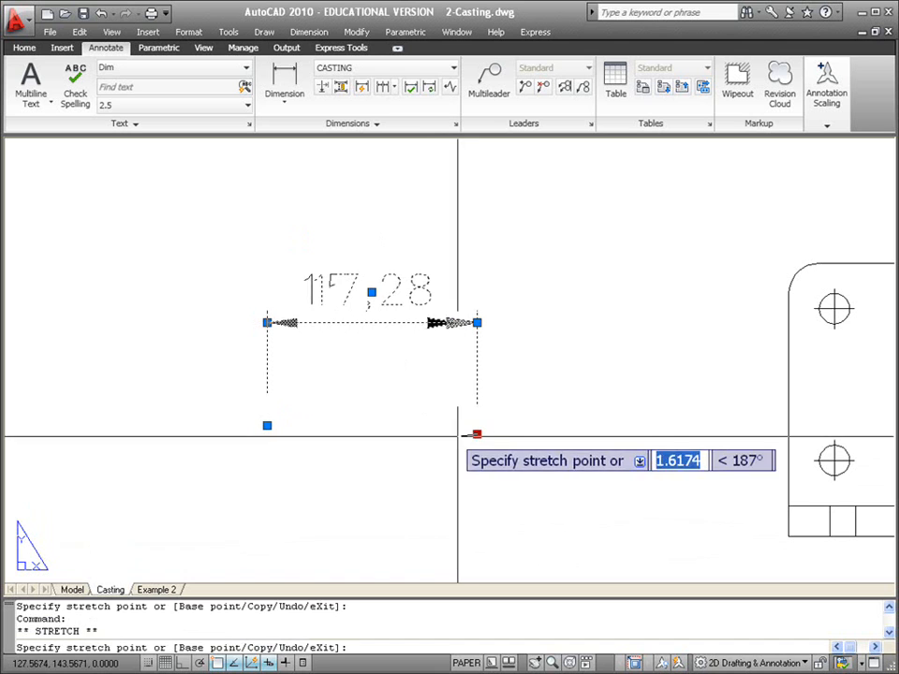
left_click(389, 437)
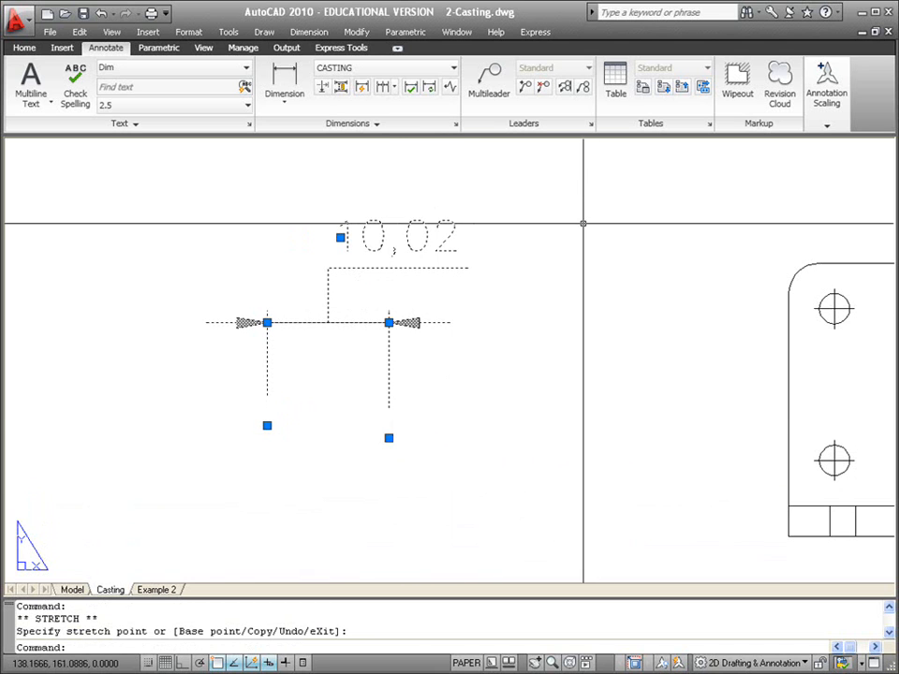
Modify the CASTING style so text outside its default position goes beside the dimension line, and save the style.
left_click(456, 125)
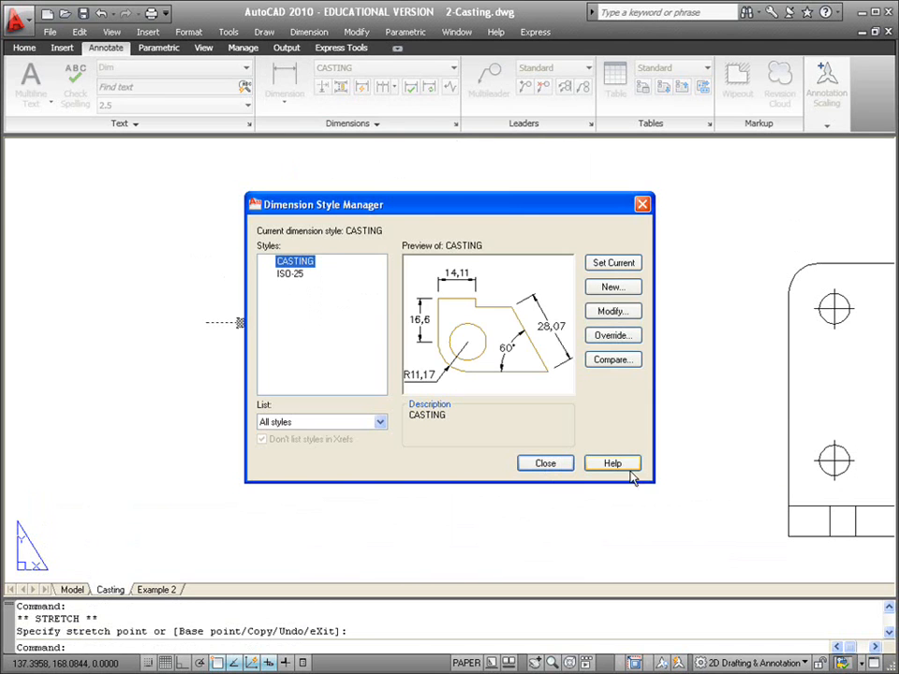
left_click(612, 311)
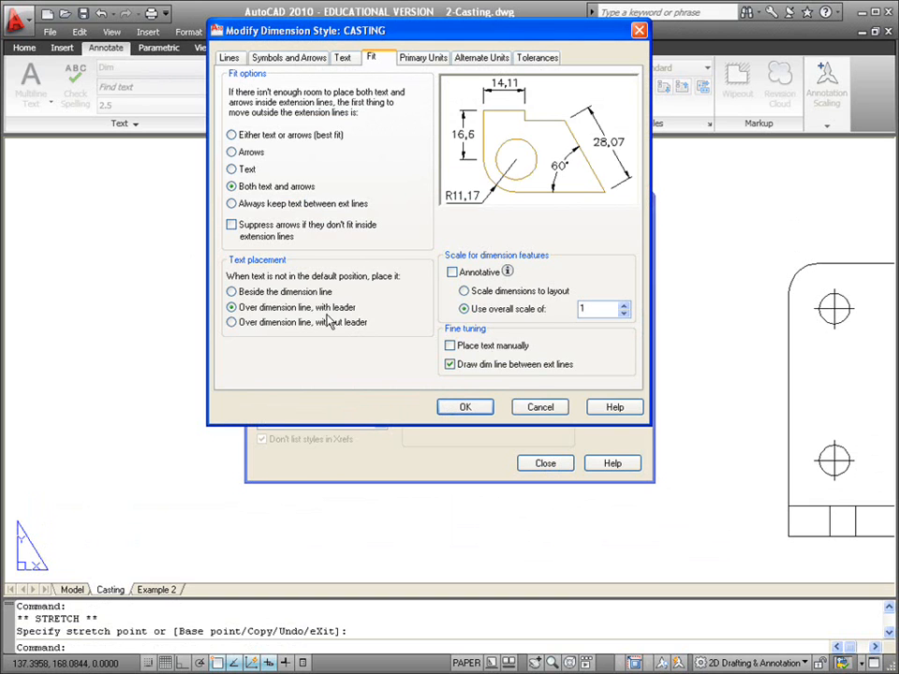
left_click(286, 294)
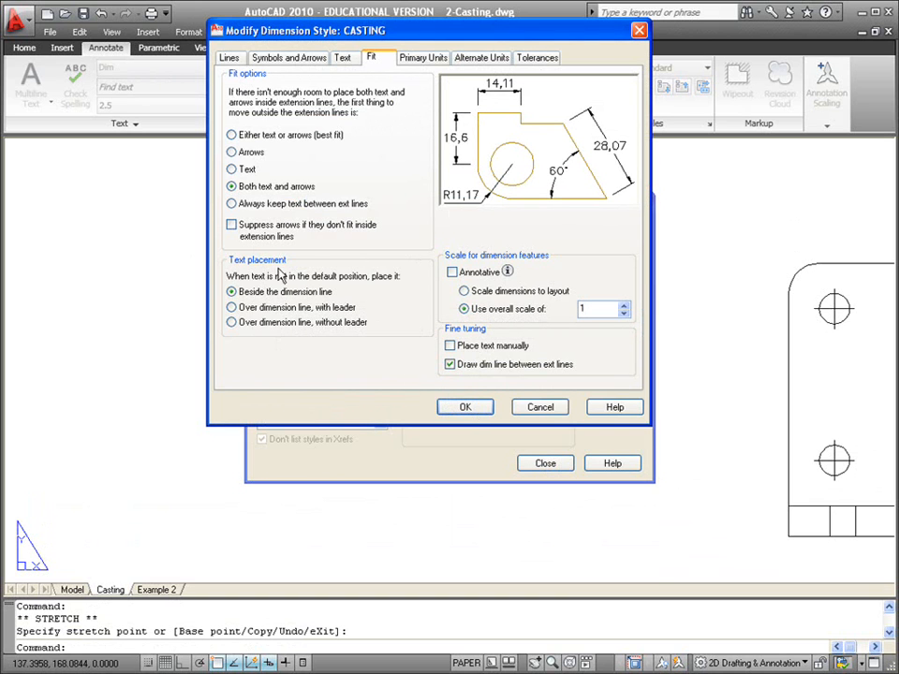
left_click(465, 405)
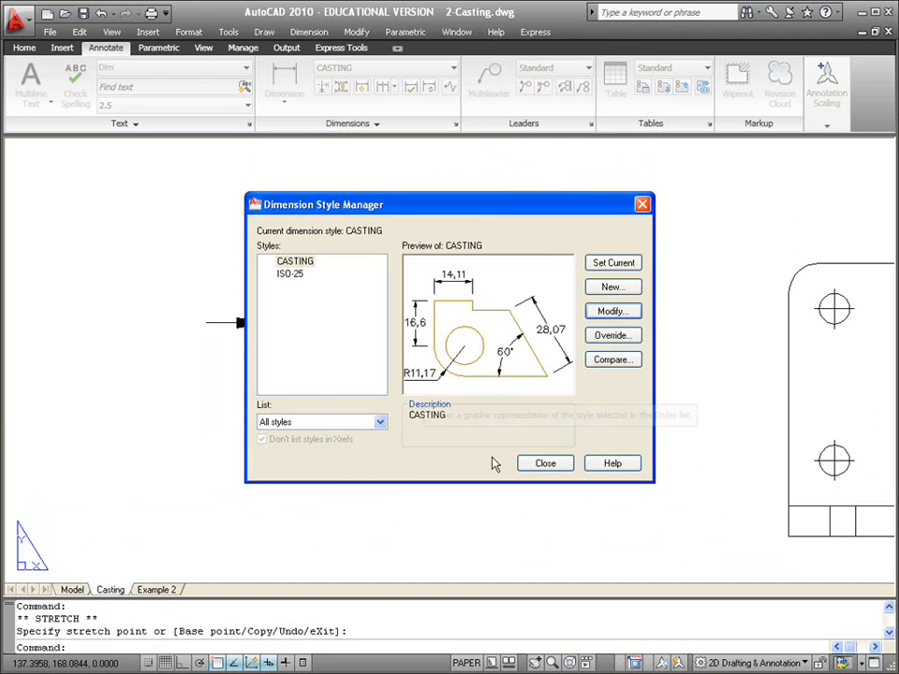
left_click(545, 463)
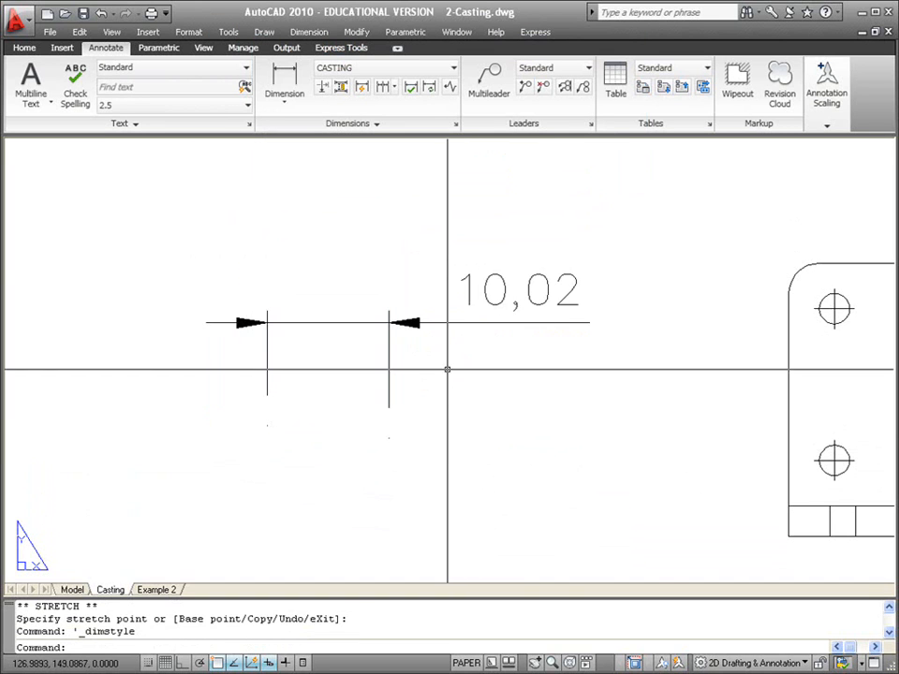
Stretch the trial dimension to narrower widths of about 3.8 and 1.9, finishing at about 8.3, to test the text placement.
left_click(459, 373)
left_click(333, 437)
left_click(390, 438)
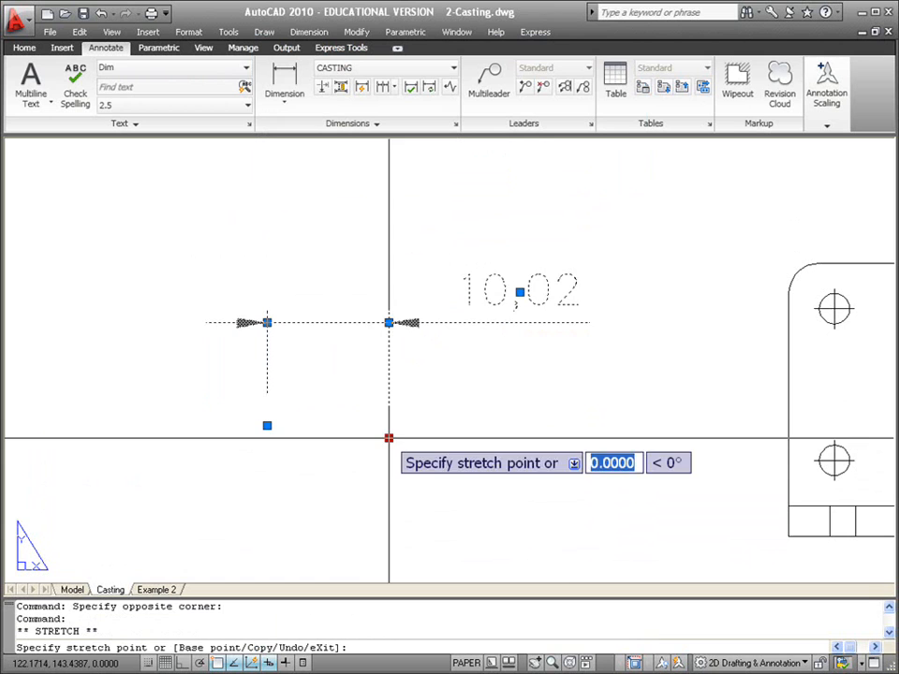
left_click(335, 442)
left_click(335, 442)
left_click(313, 441)
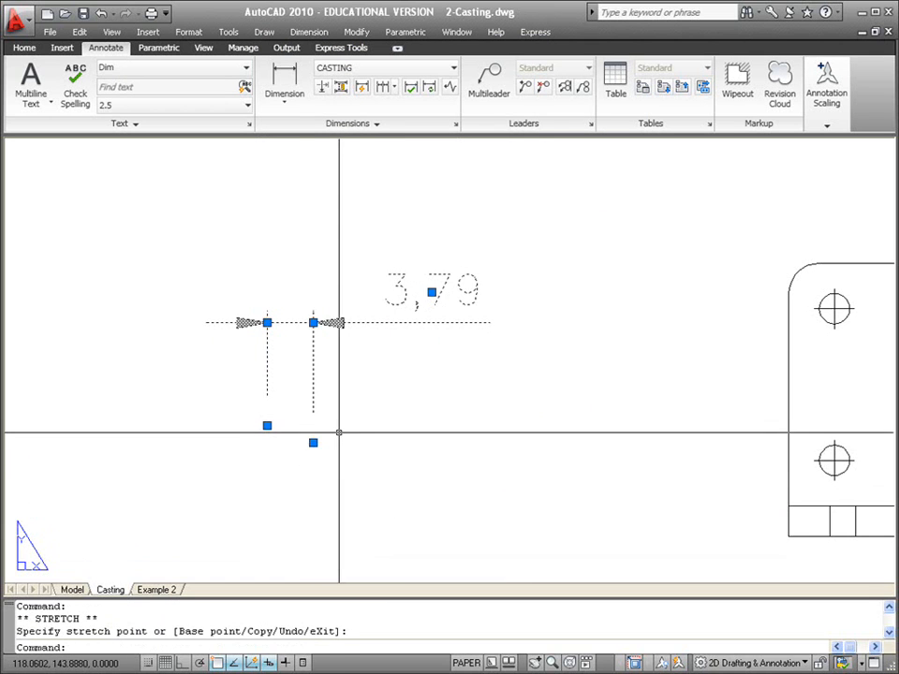
left_click(313, 442)
left_click(290, 450)
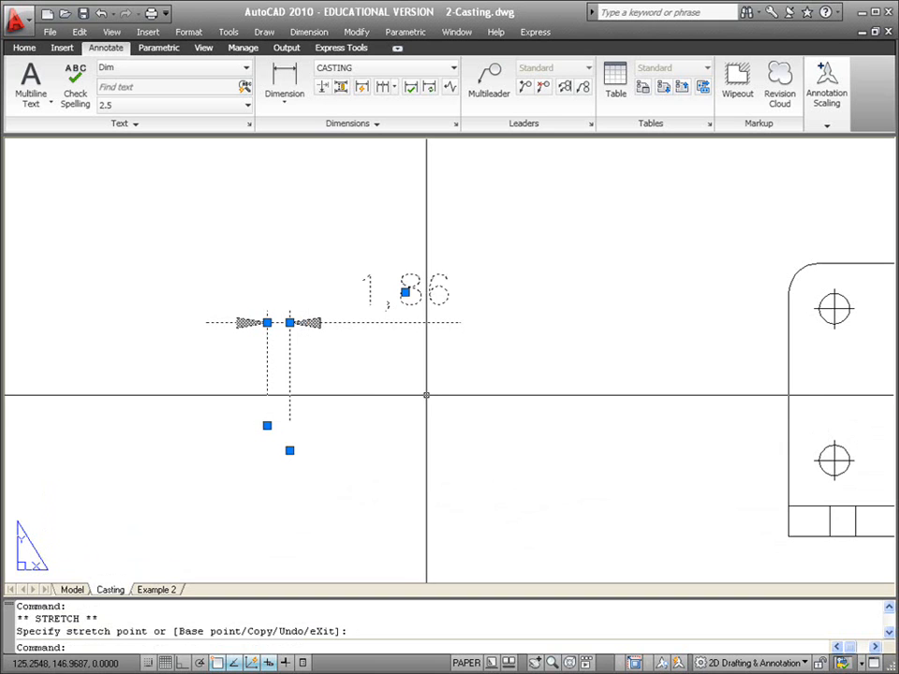
left_click(289, 450)
left_click(367, 450)
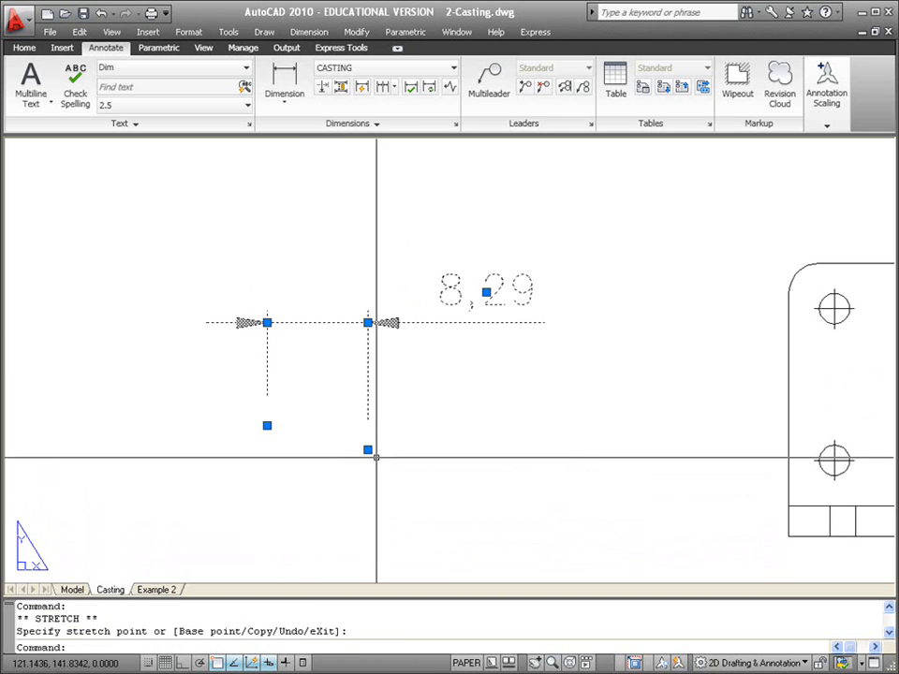
Modify the CASTING style's primary units to linear precision 0 with a period as decimal separator, and save the style.
left_click(455, 124)
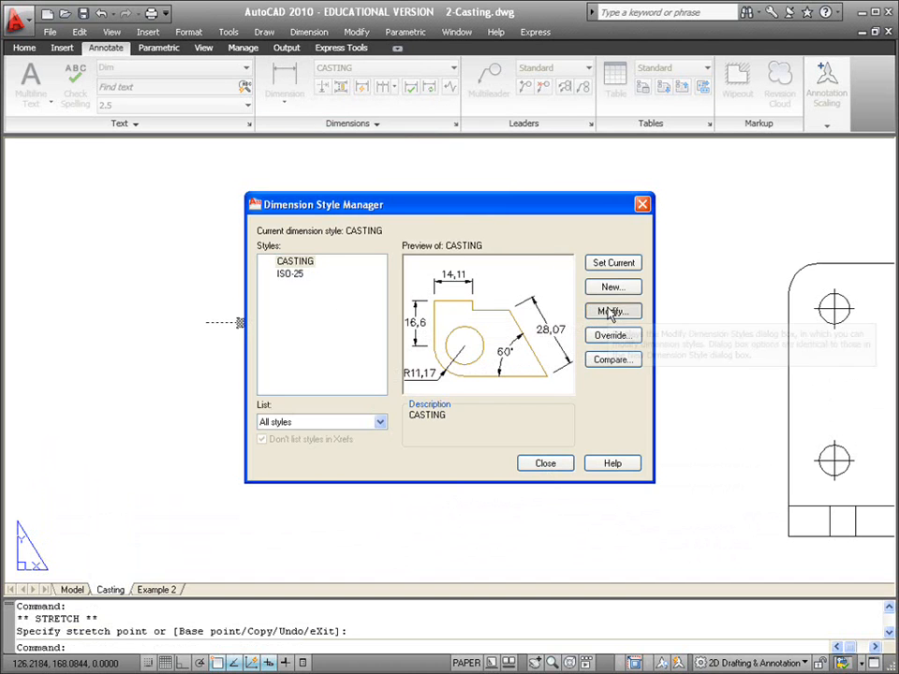
left_click(610, 312)
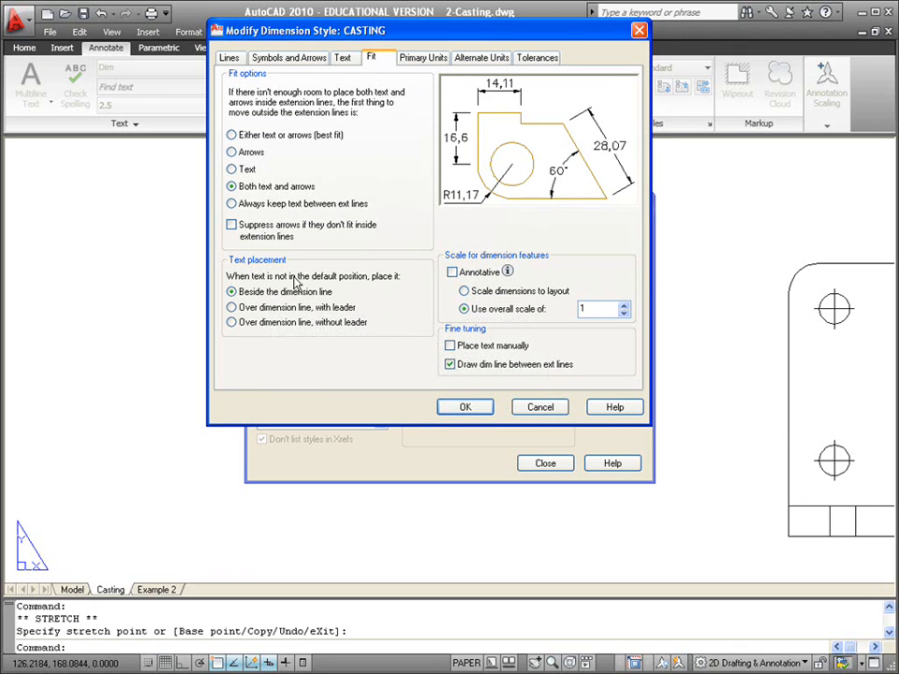
left_click(429, 58)
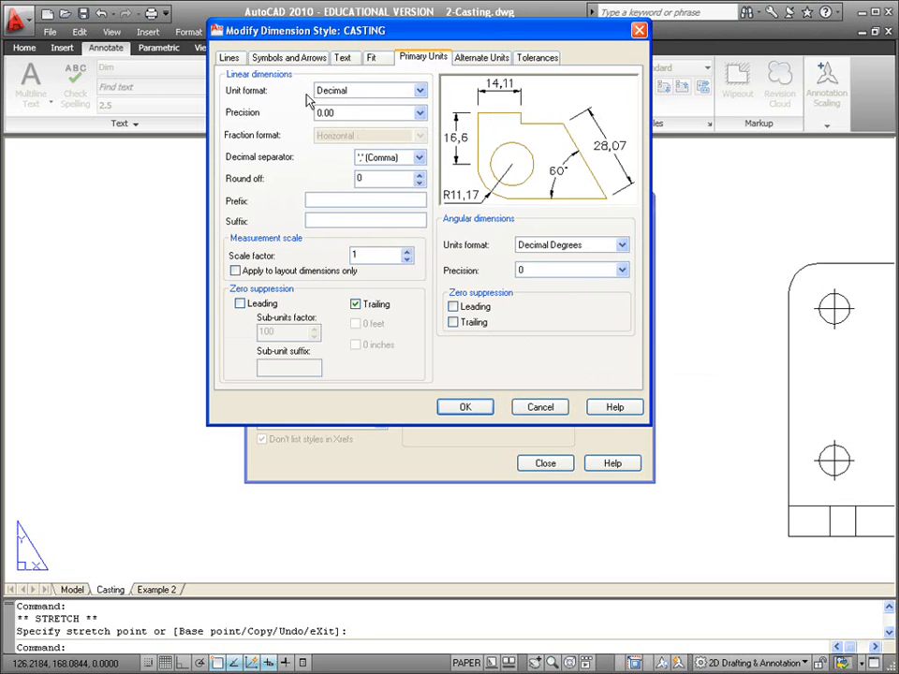
left_click(342, 114)
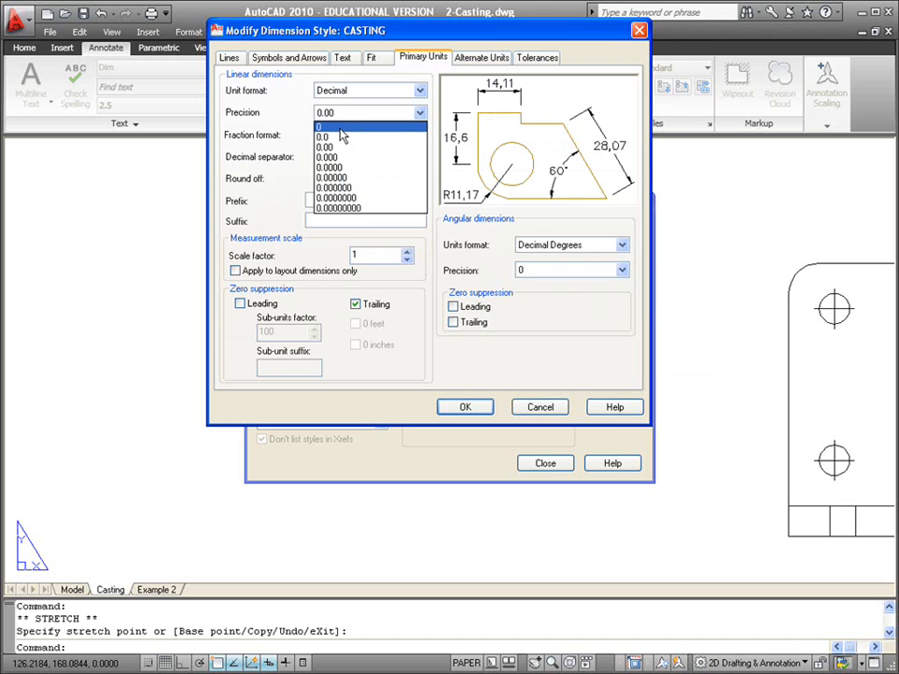
left_click(341, 128)
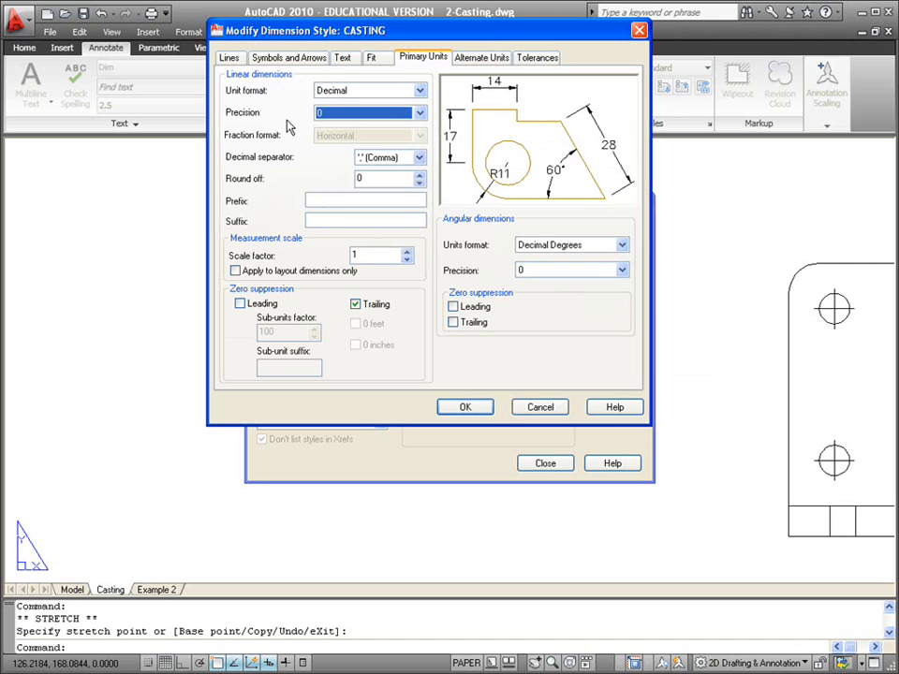
left_click(398, 159)
left_click(387, 173)
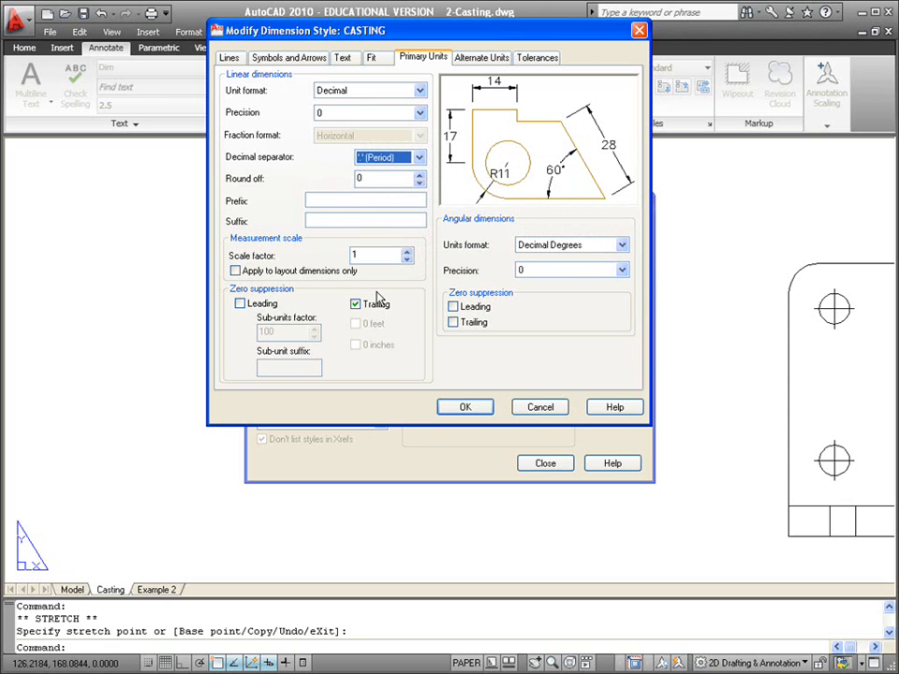
left_click(464, 409)
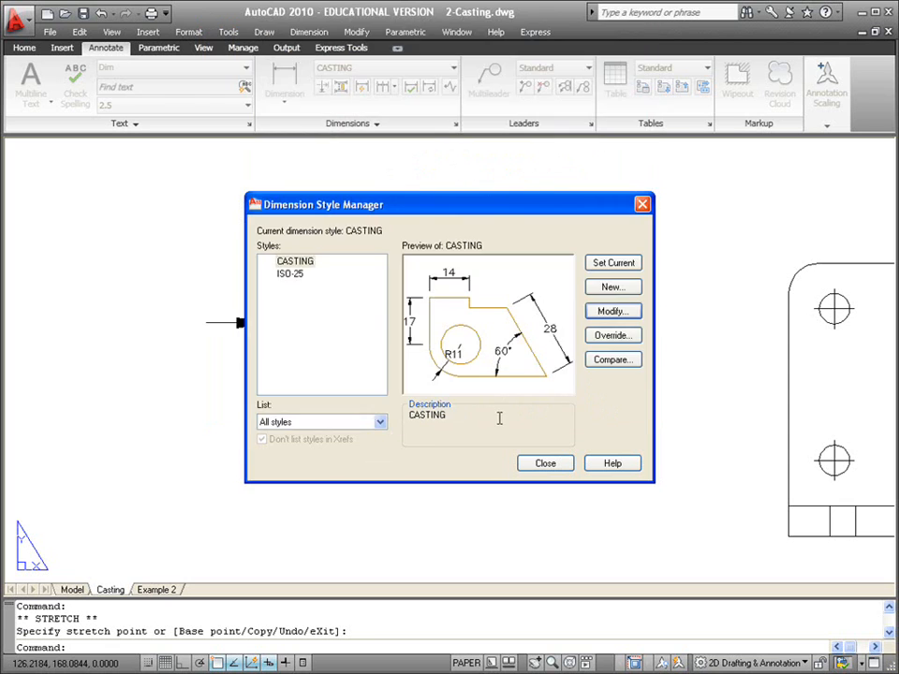
left_click(549, 463)
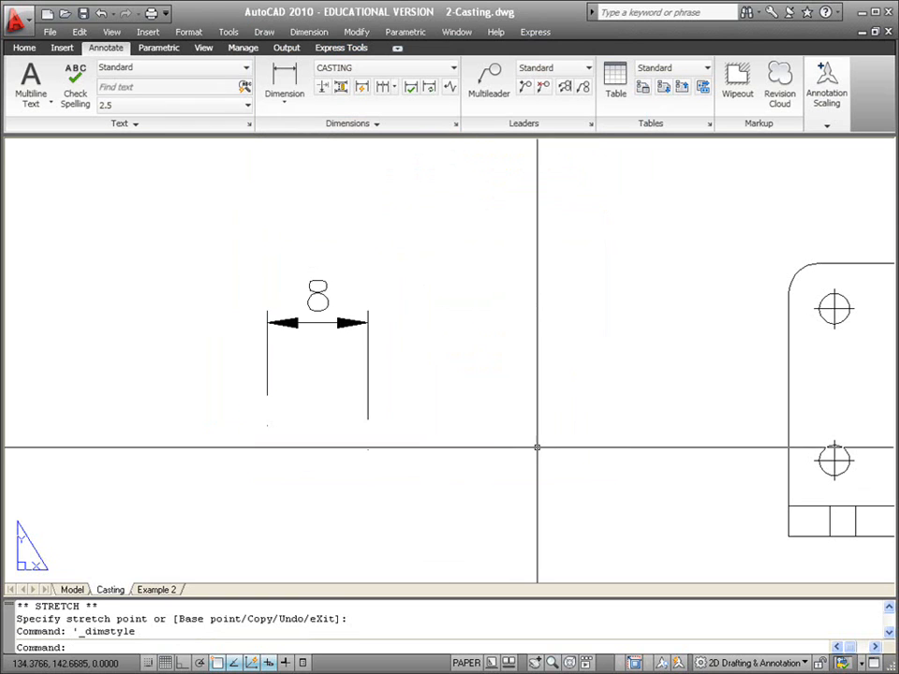
Delete the trial linear dimension beside the plate view and show the whole casting sheet.
left_click(433, 357)
left_click(341, 361)
key("Delete")
middle_click(381, 349)
middle_click(380, 349)
scroll(379, 346, "down", 3)
scroll(373, 321, "up", 2)
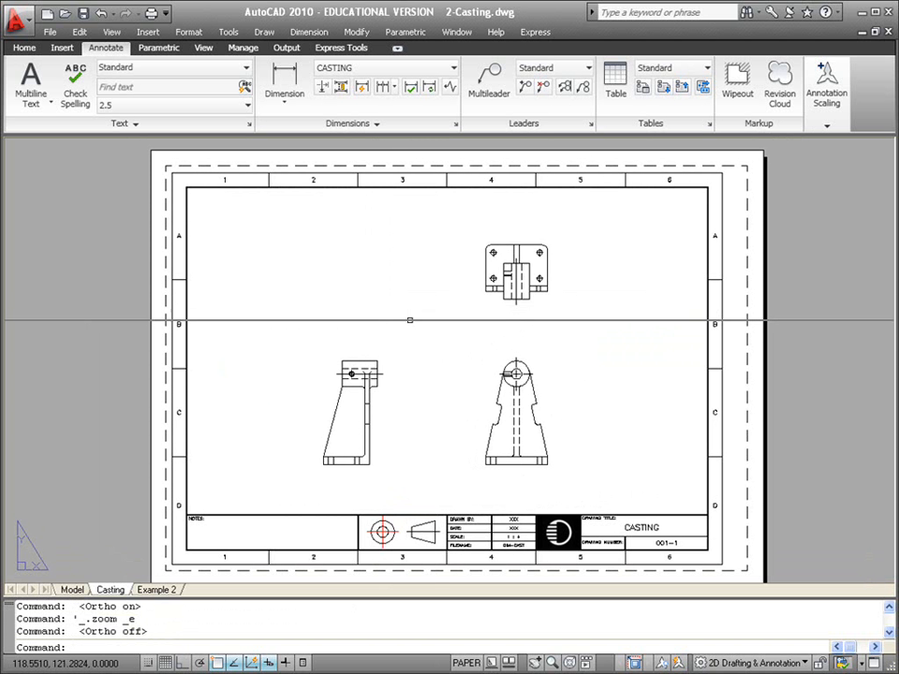